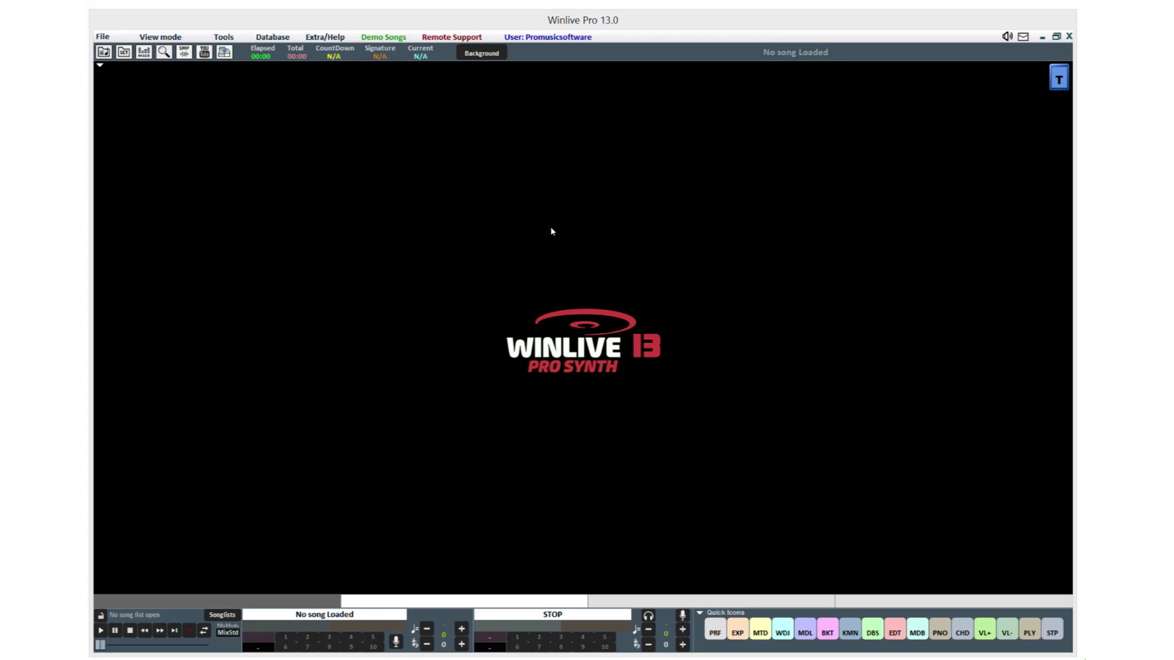
Step: Open the Medley Creator from the Tools menu
click(226, 38)
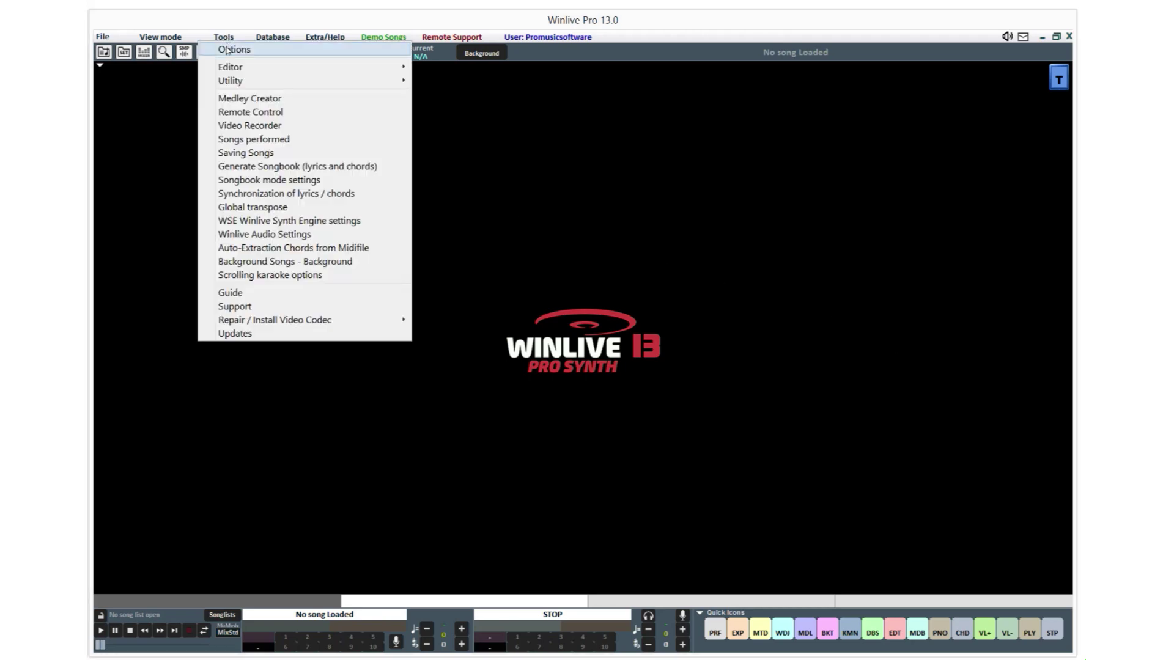
click(225, 98)
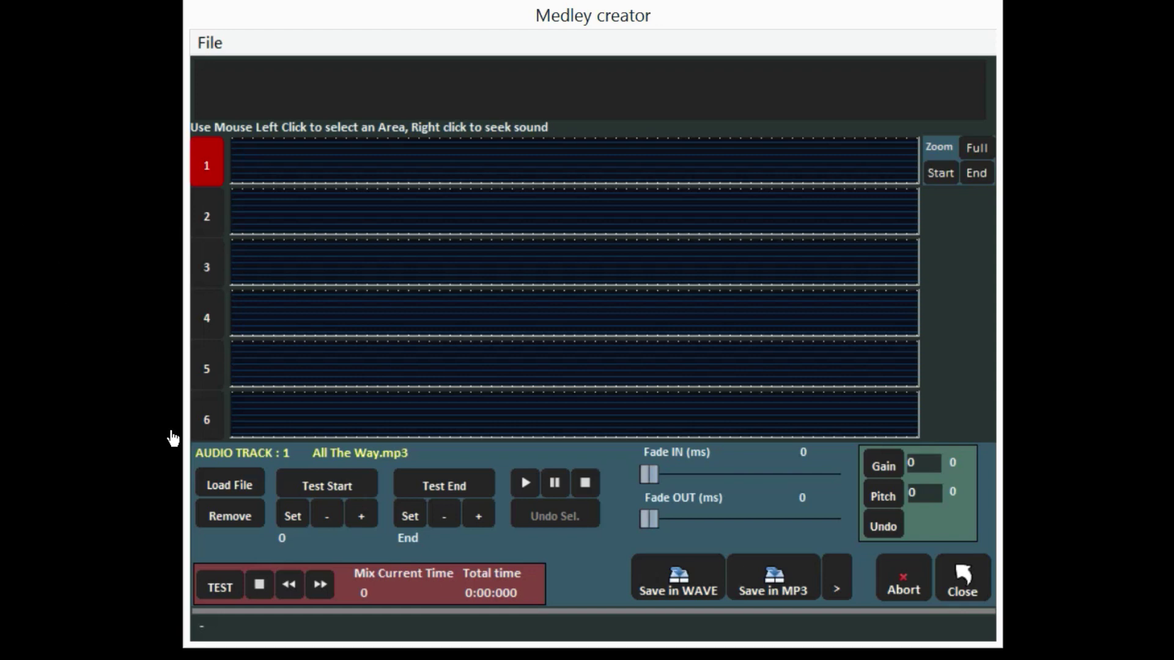
Step: Load All The Way, Blue Moon and My Way onto tracks 1–3
click(225, 487)
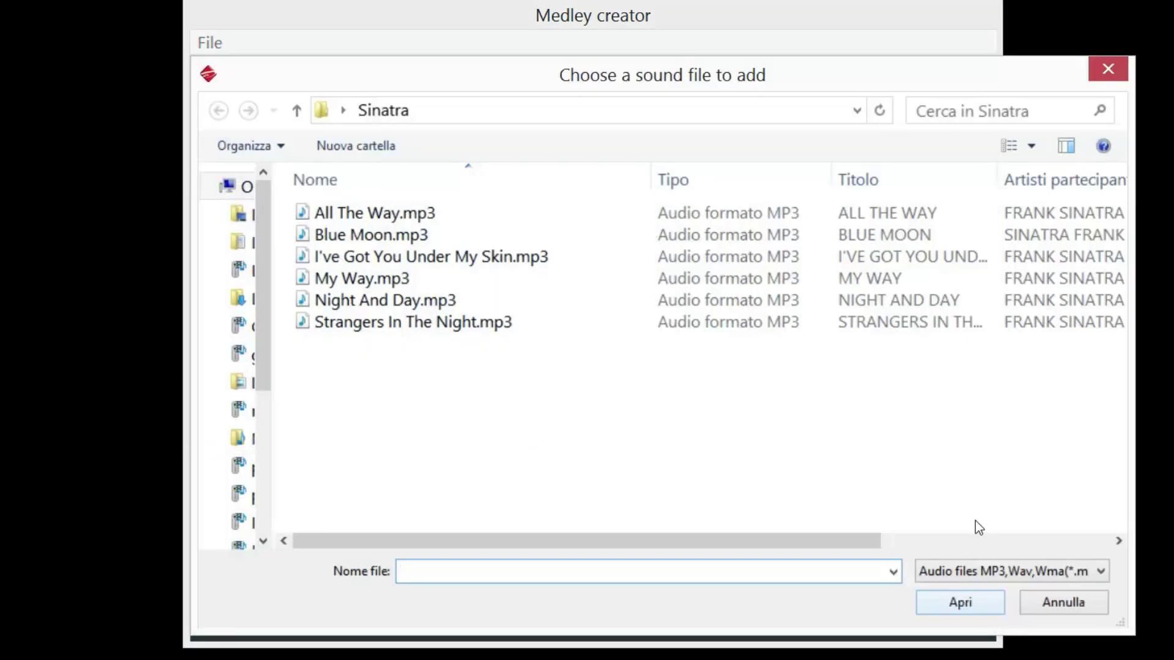
double_click(386, 212)
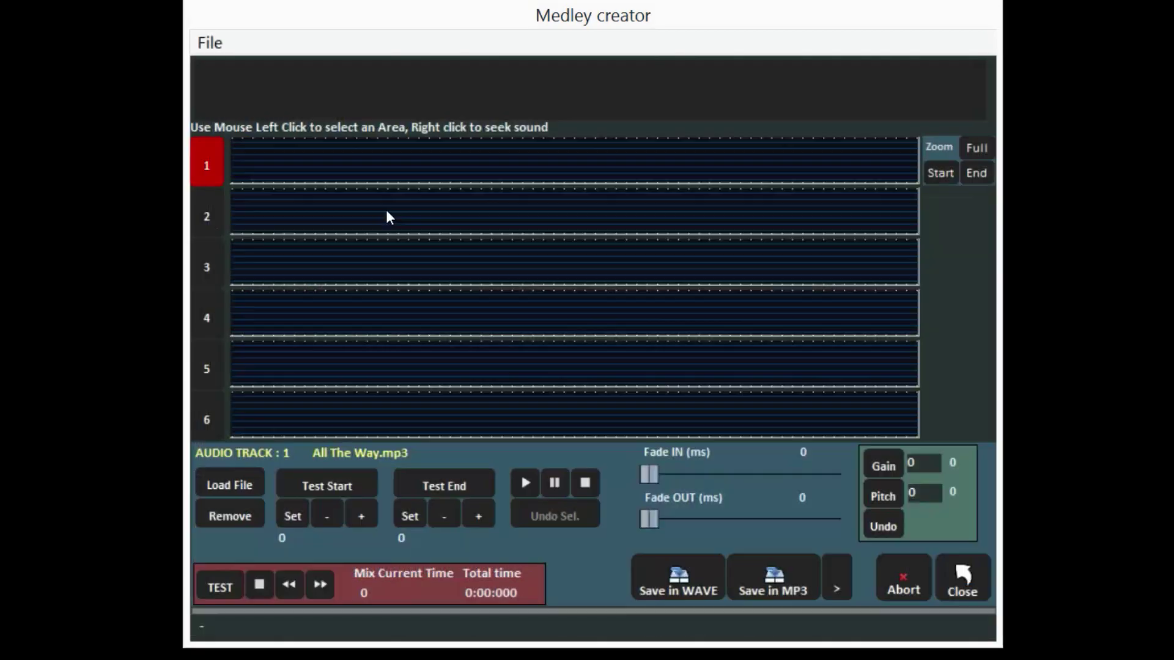
click(209, 204)
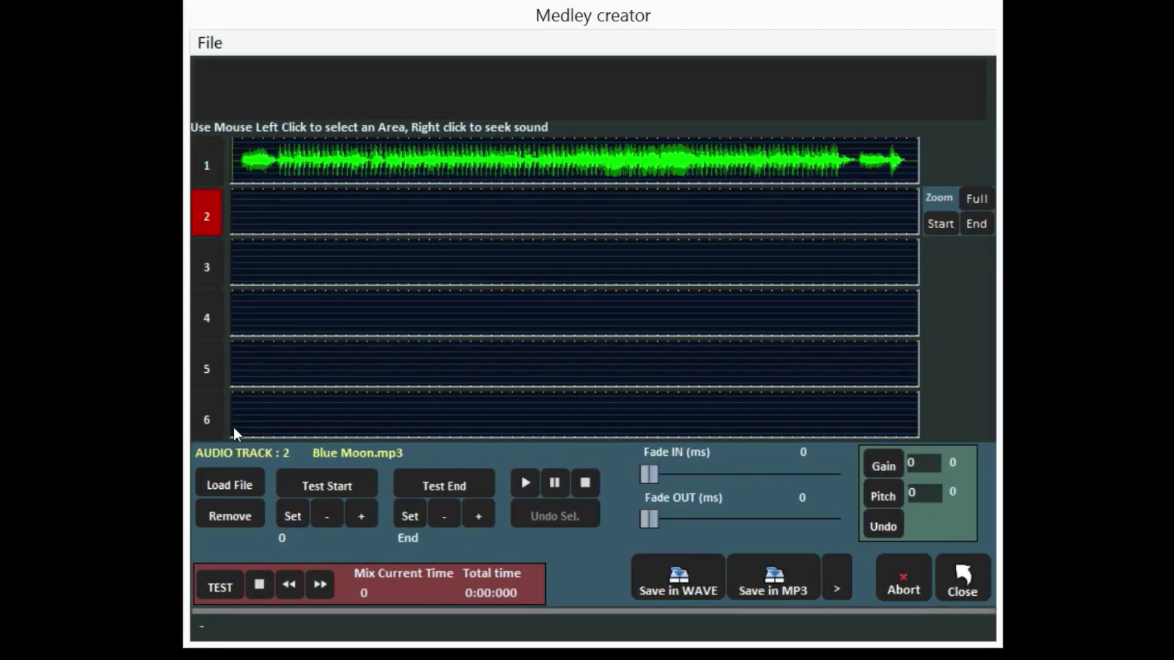
click(238, 484)
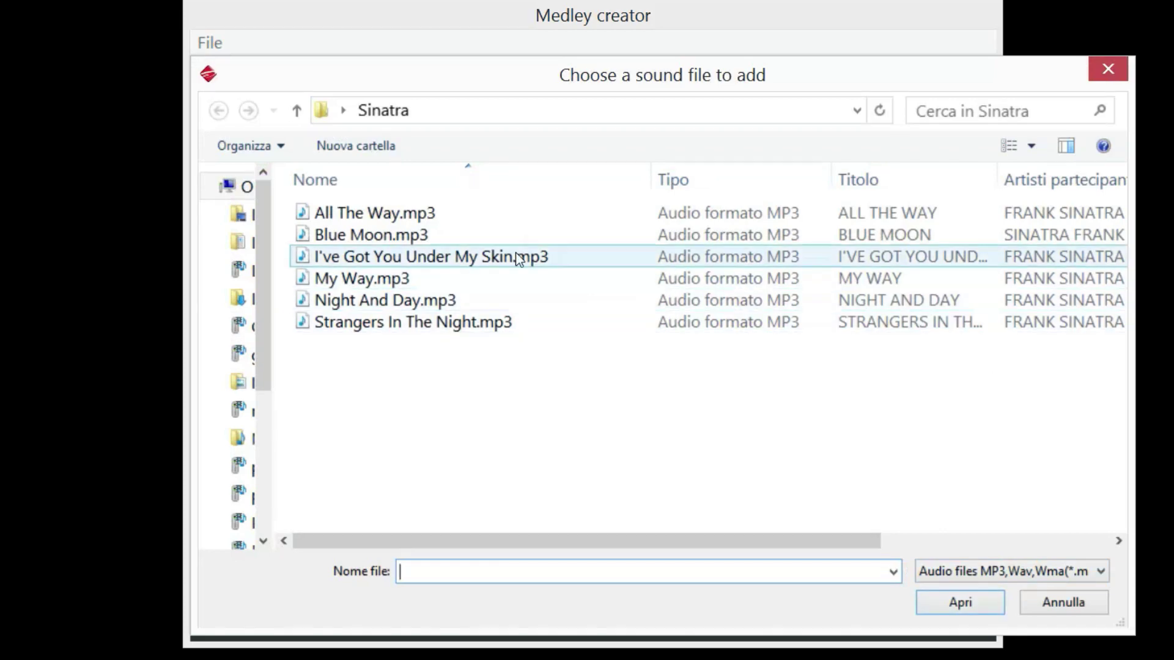
double_click(475, 237)
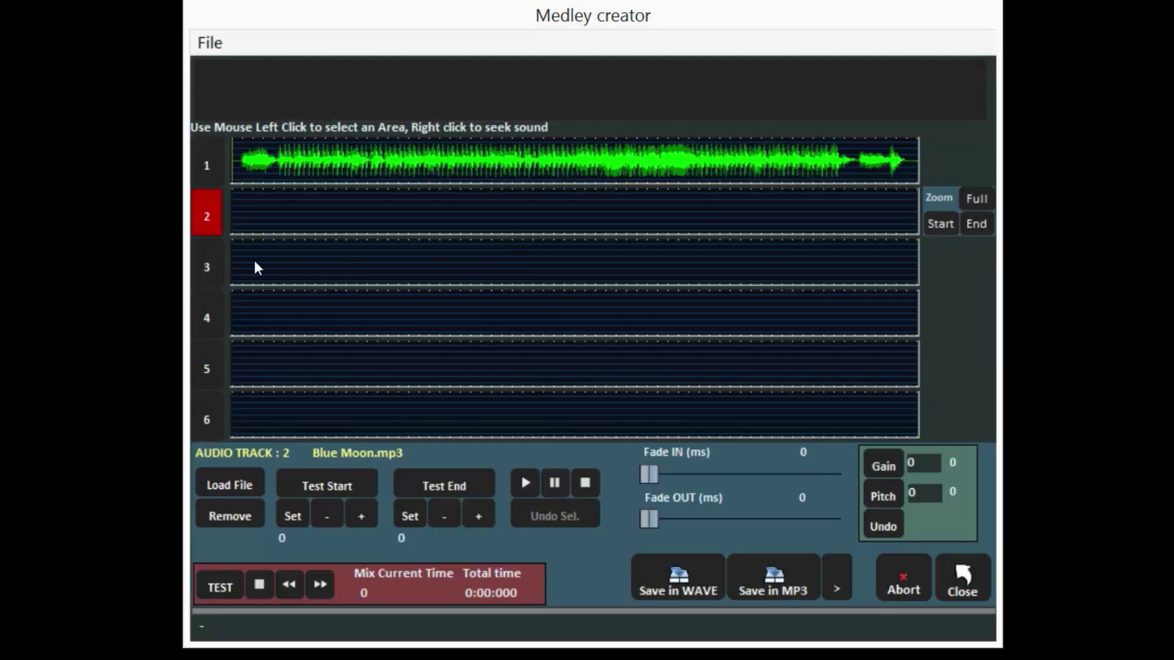
click(201, 264)
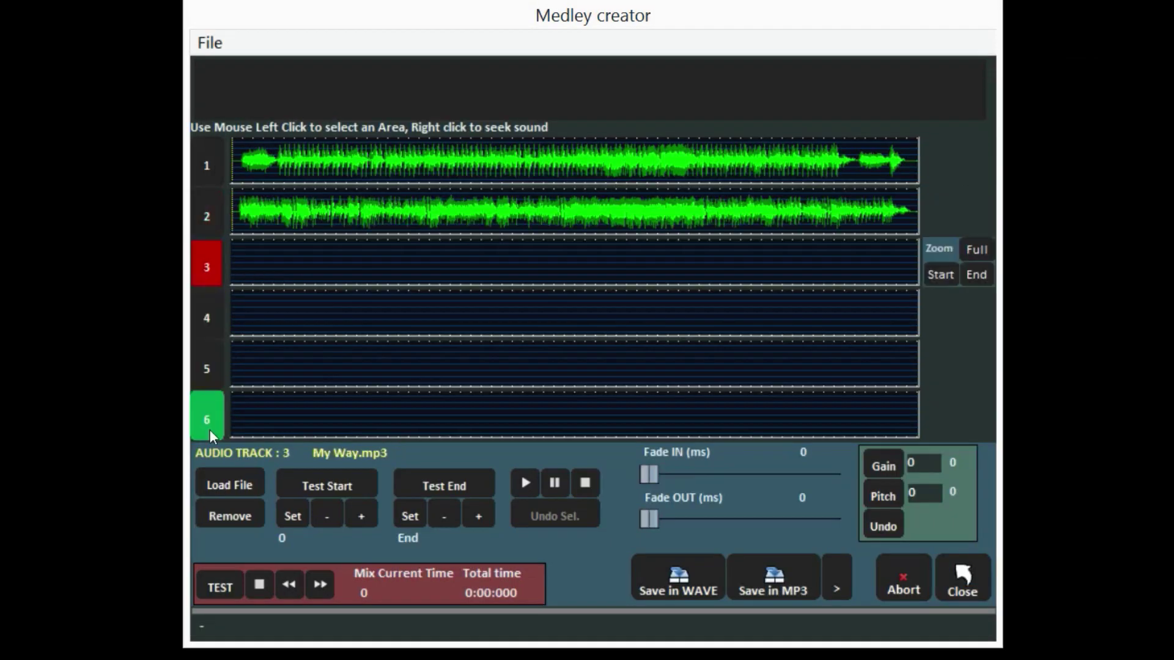
click(228, 485)
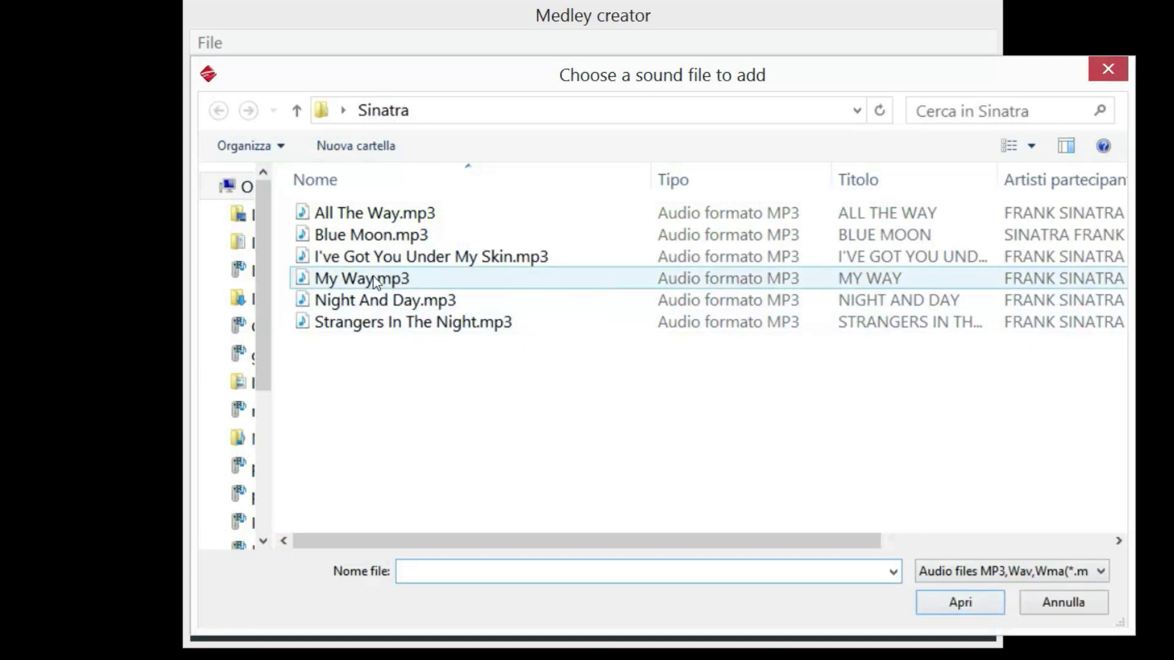
double_click(375, 280)
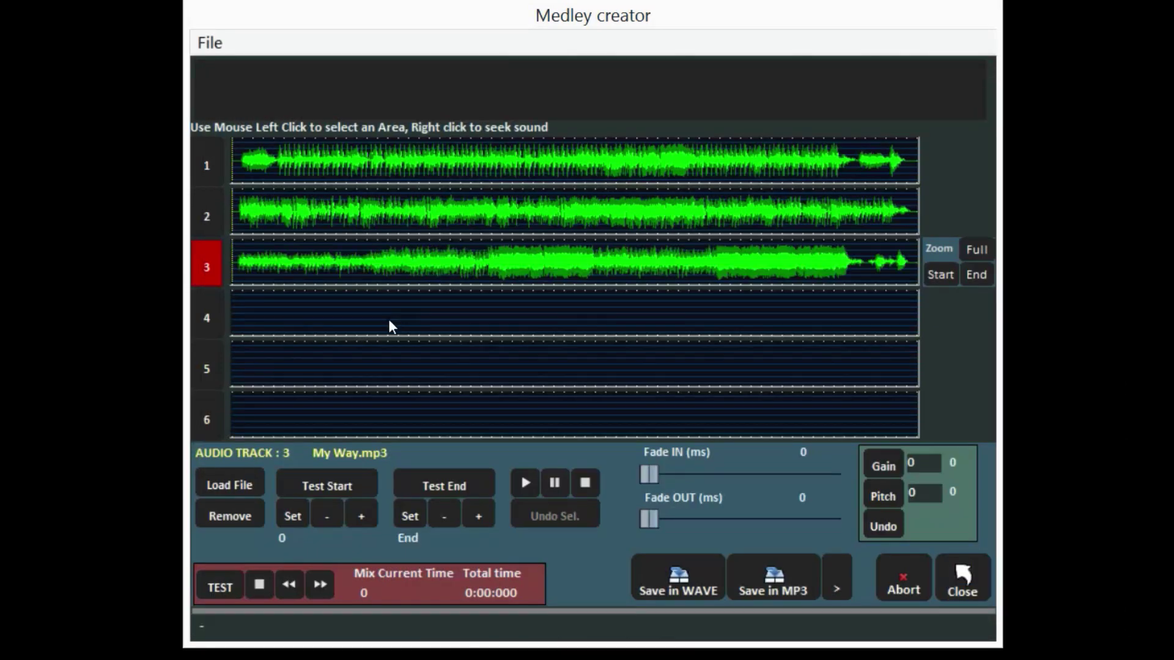
Step: Load Strangers In The Night, Night And Day and I've Got You Under My Skin onto tracks 4–6
click(207, 318)
click(208, 482)
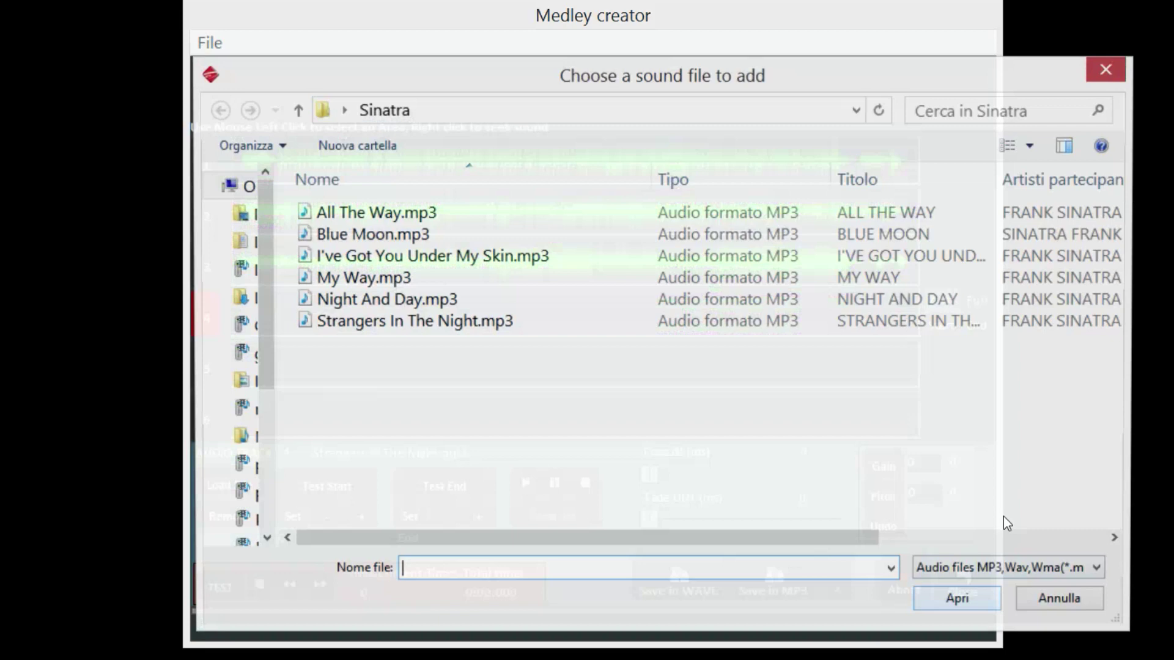
click(459, 320)
click(446, 320)
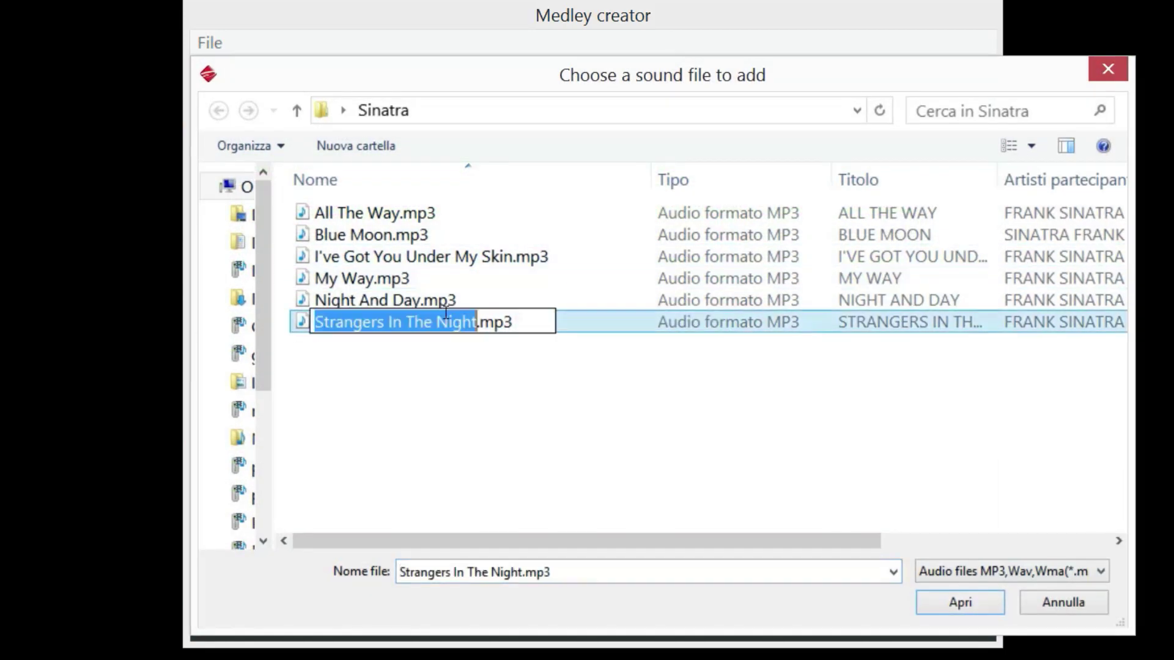
double_click(300, 321)
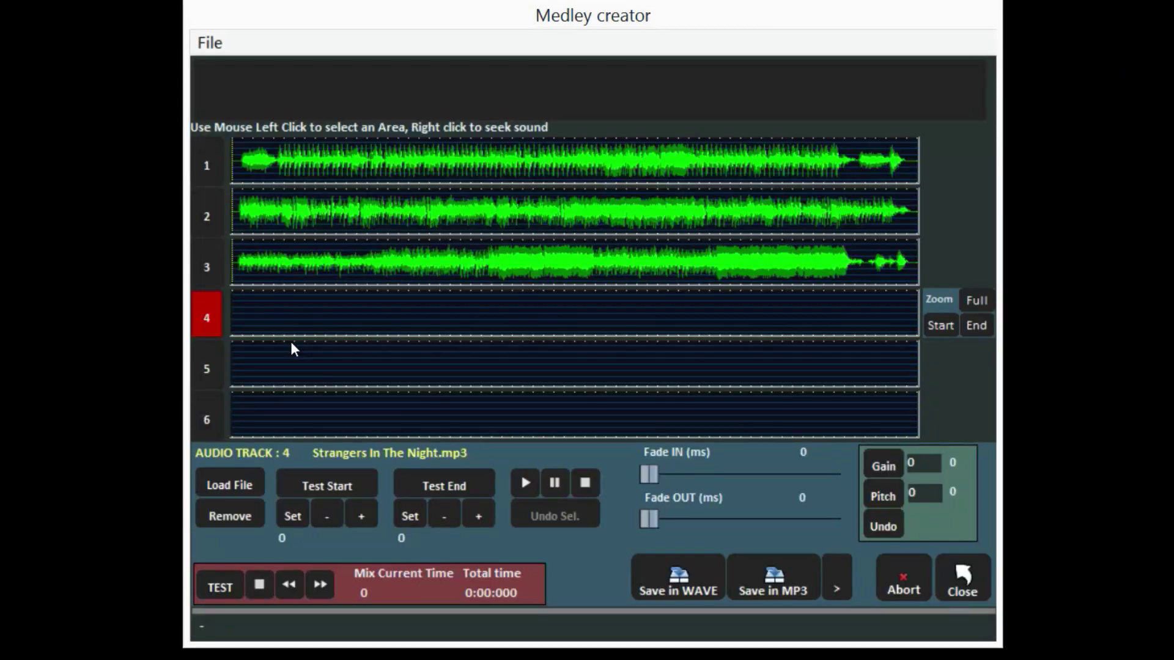
click(206, 369)
click(229, 484)
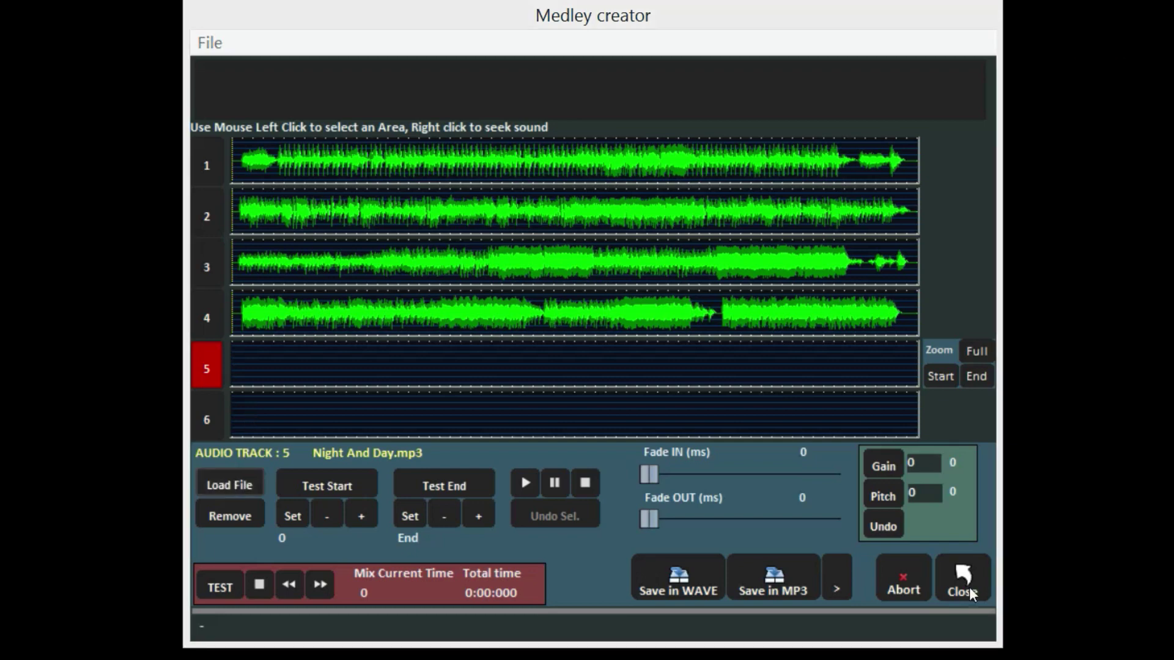
double_click(415, 306)
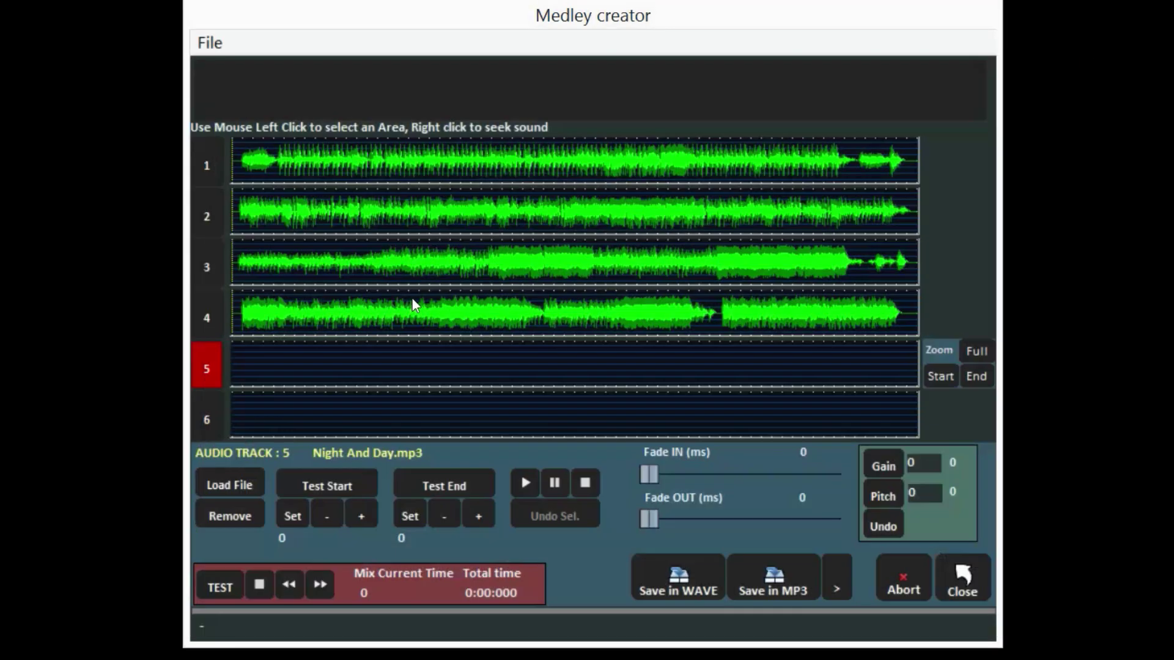
click(204, 412)
click(231, 484)
double_click(449, 256)
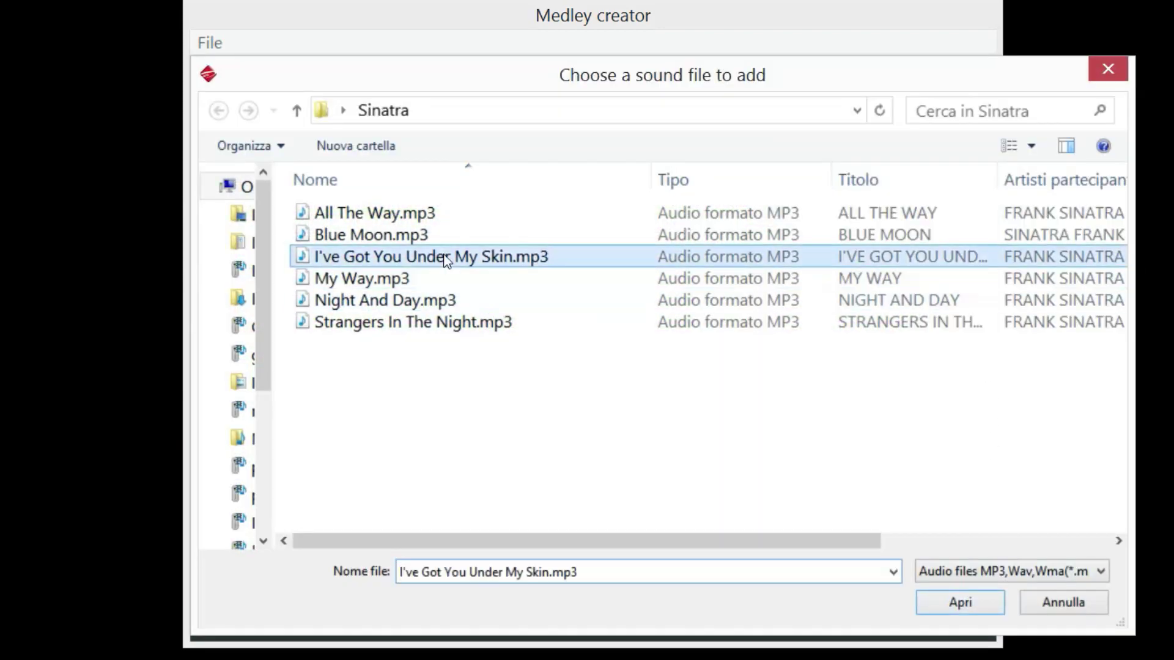
click(198, 163)
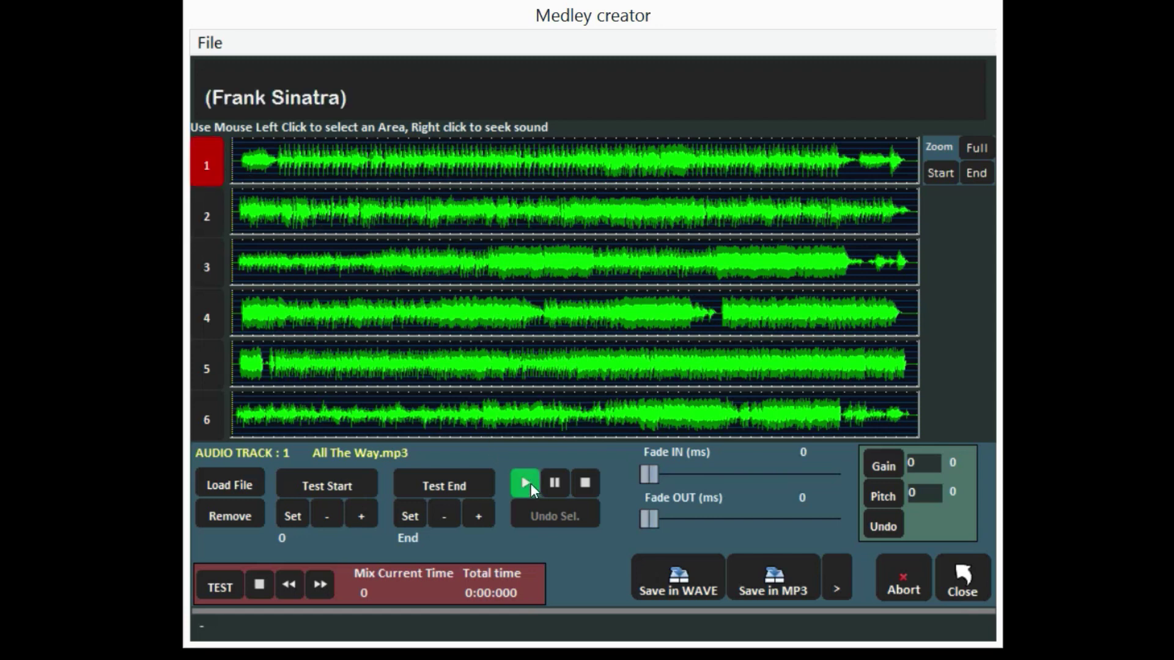
Step: Preview All The Way on track 1, set the test end at 15270, and pause
click(294, 516)
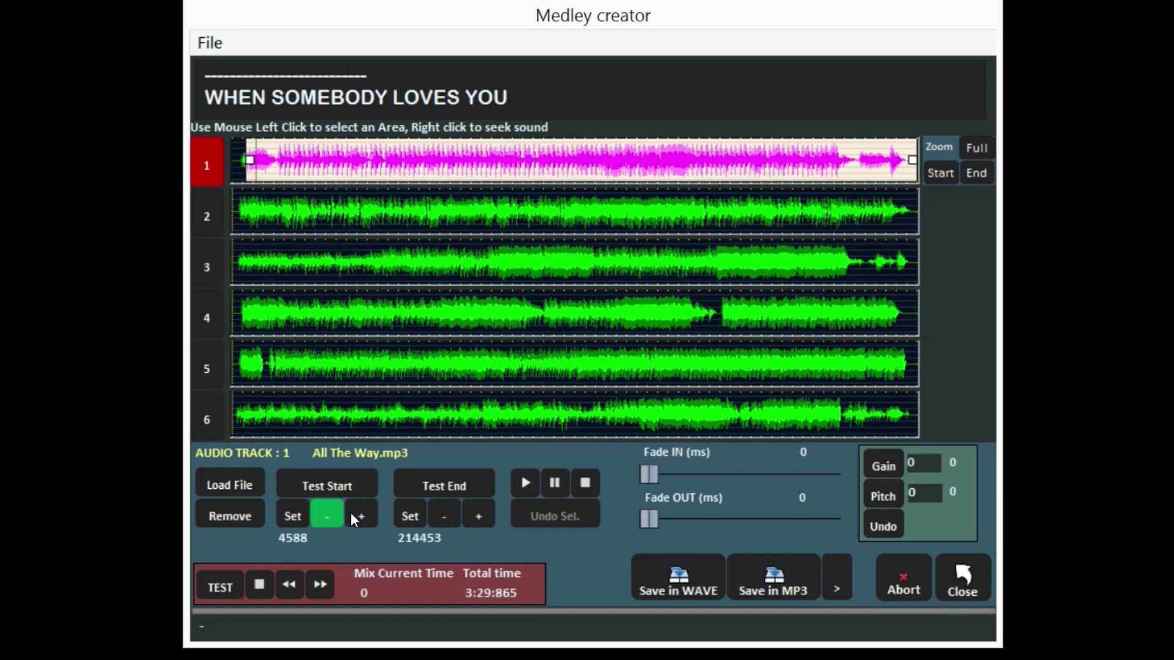
click(401, 514)
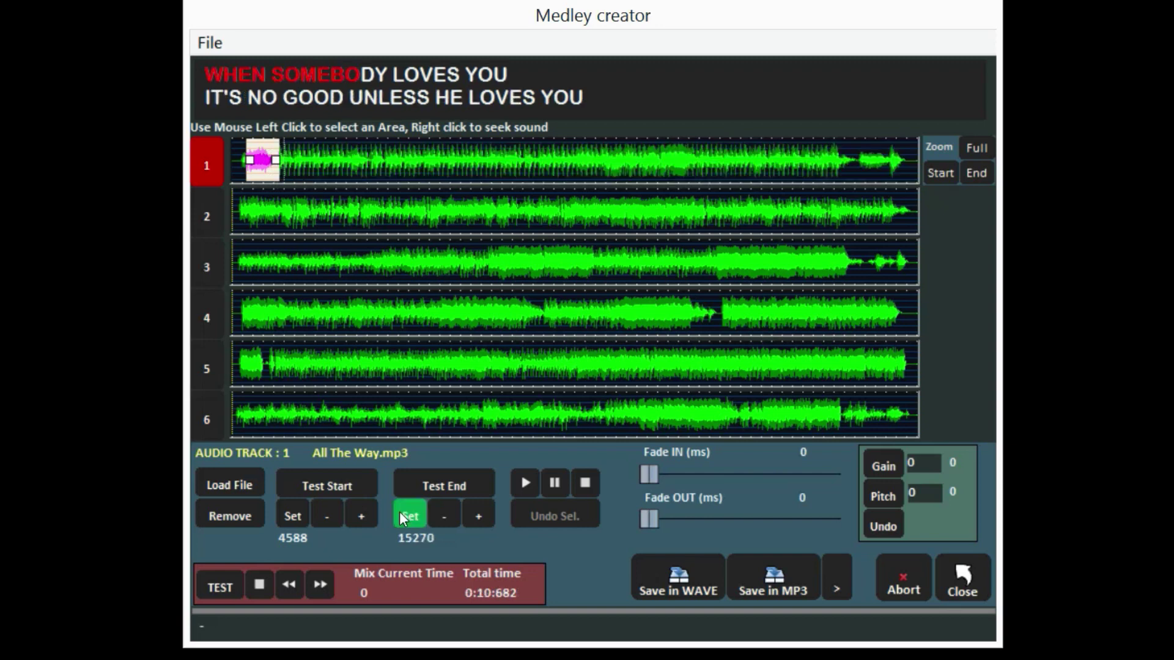
click(555, 483)
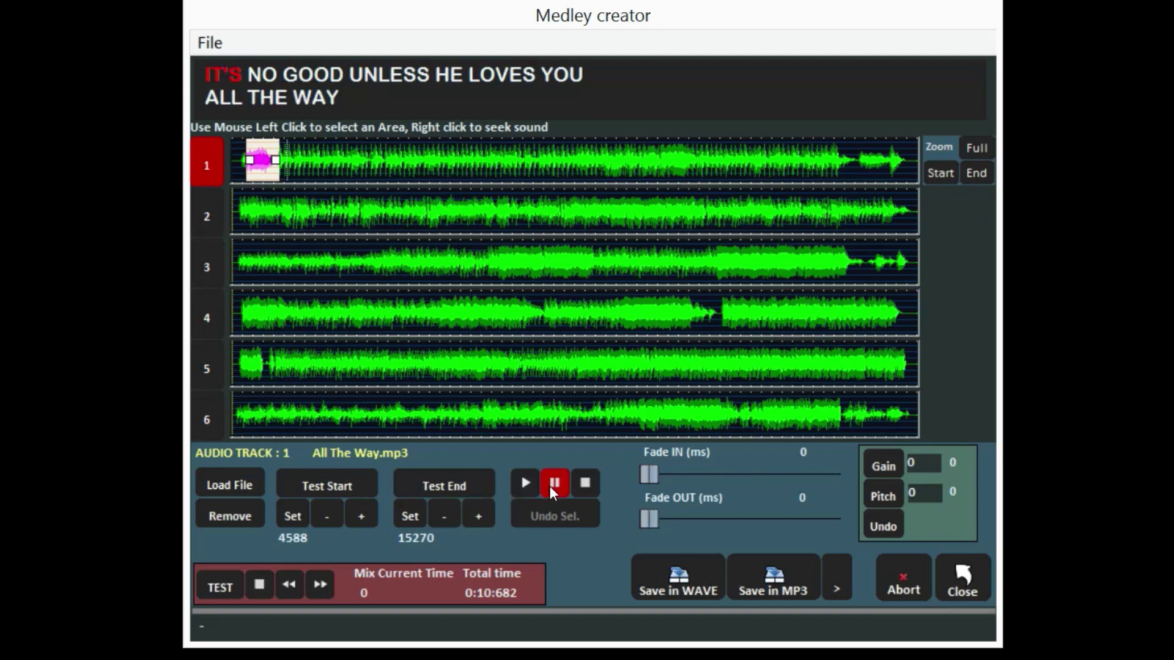
Step: Select track 1's opening section from 2595 to 105117 (1:42:522)
click(317, 154)
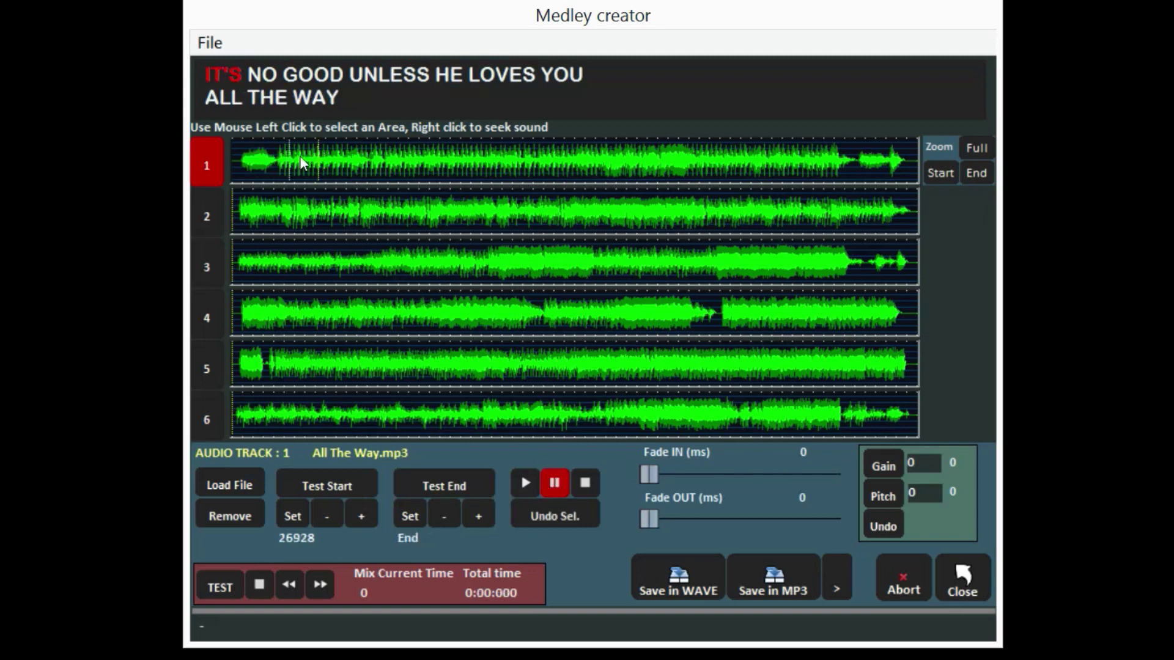
drag(240, 160, 567, 173)
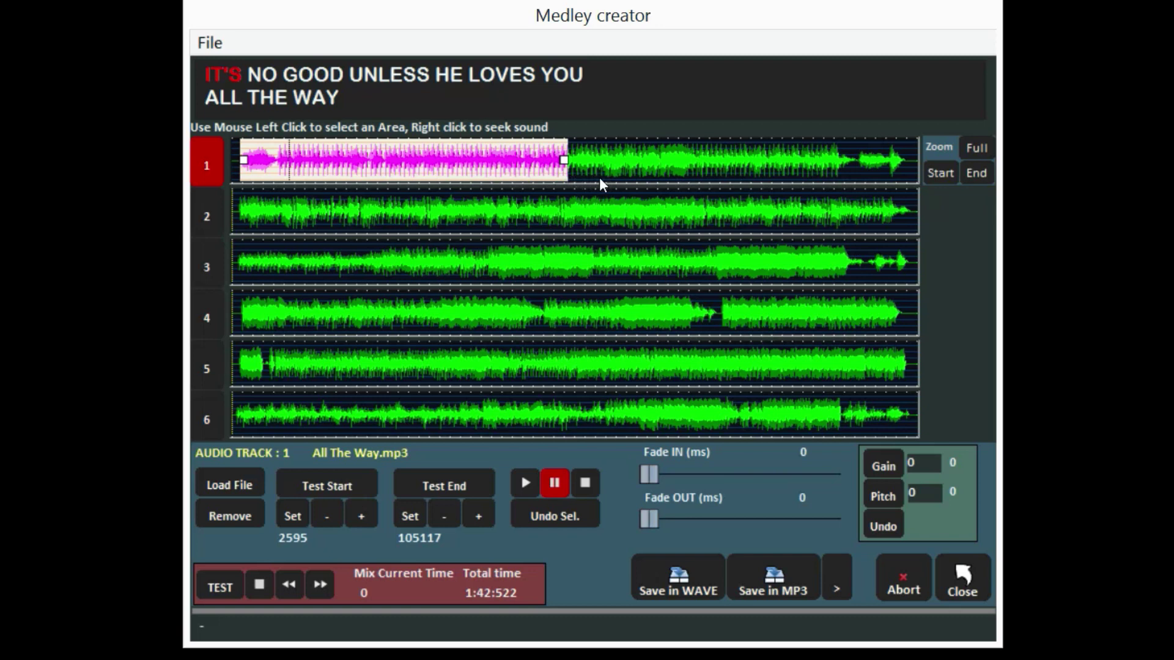
click(622, 166)
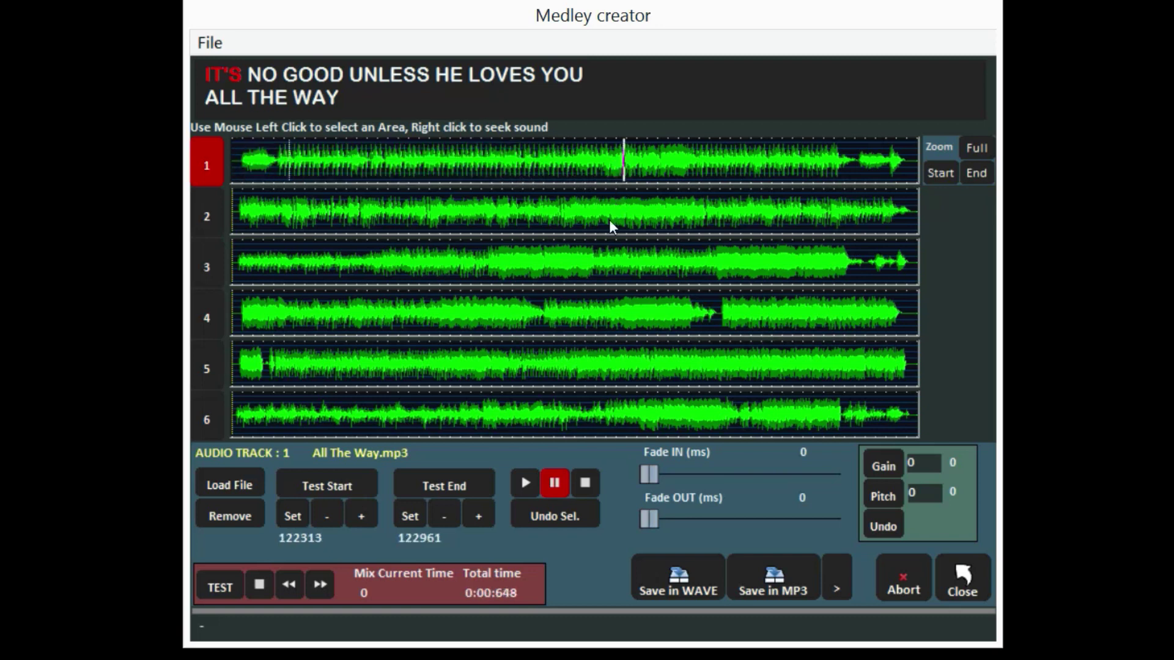
click(564, 515)
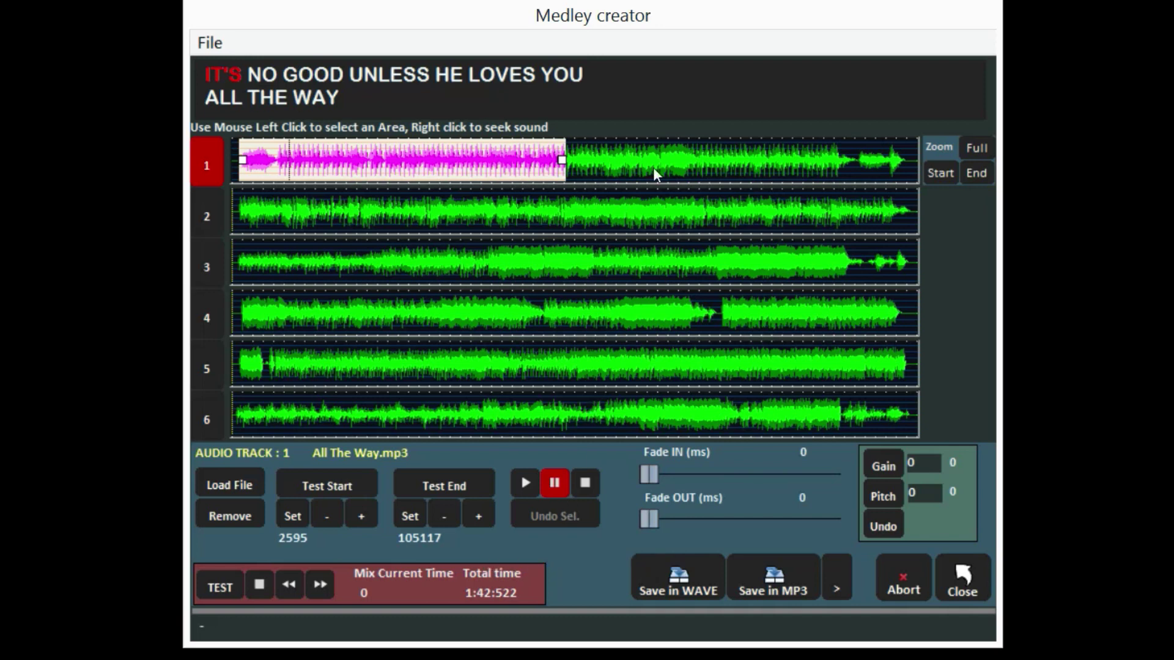
Step: Move the section start later to 3388, trimming the clip to 1:41:729
click(935, 173)
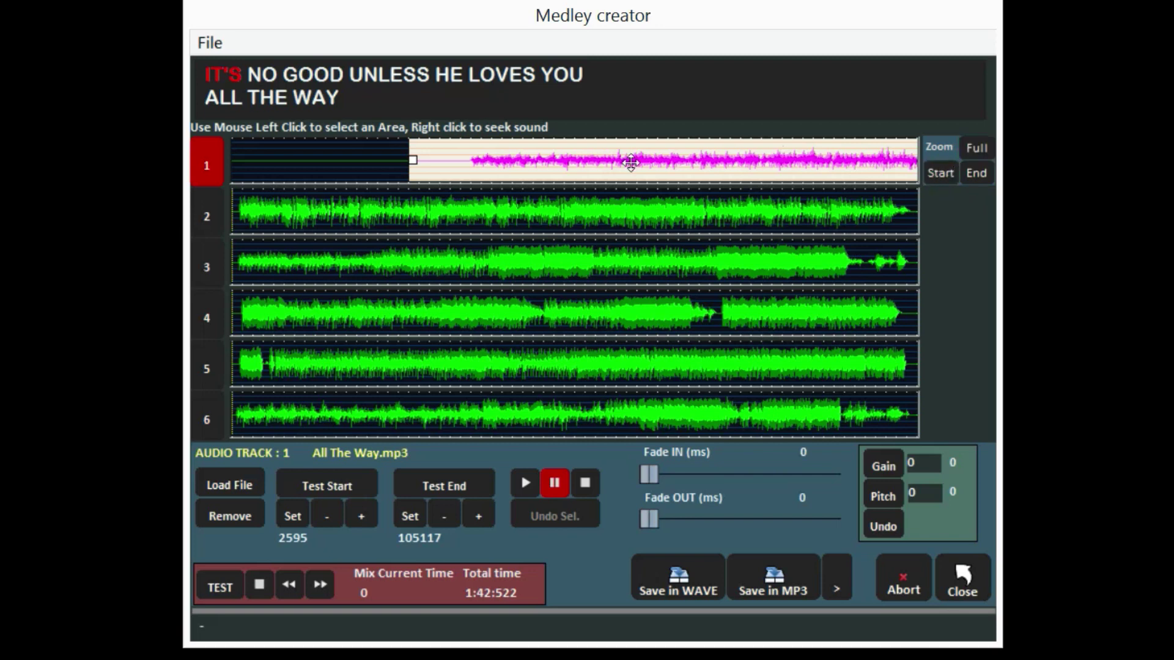
drag(408, 159, 467, 161)
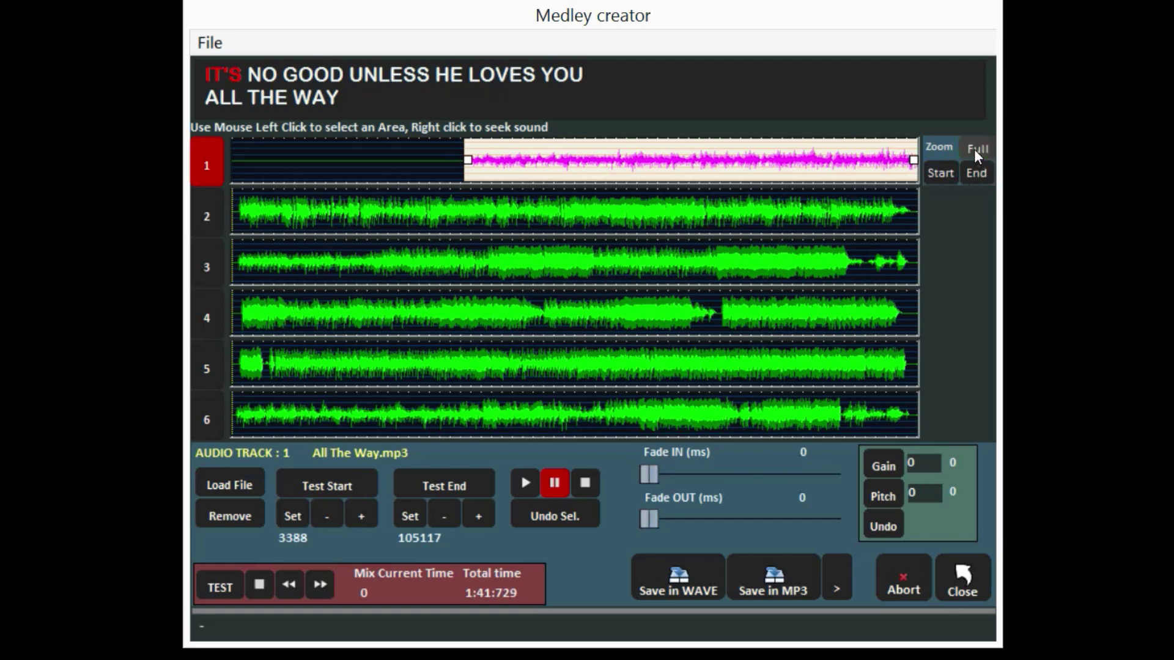
click(972, 172)
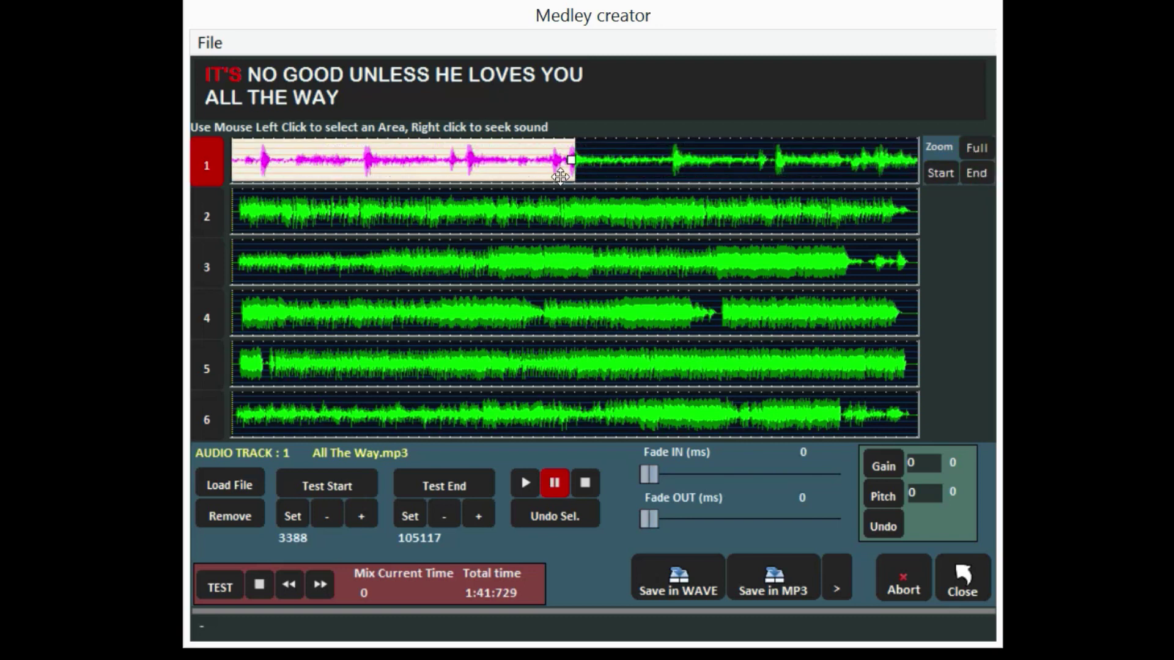
Step: Pull the section end back to 103884 (1:40:496) and audition the excerpt's start and end
drag(570, 160, 487, 160)
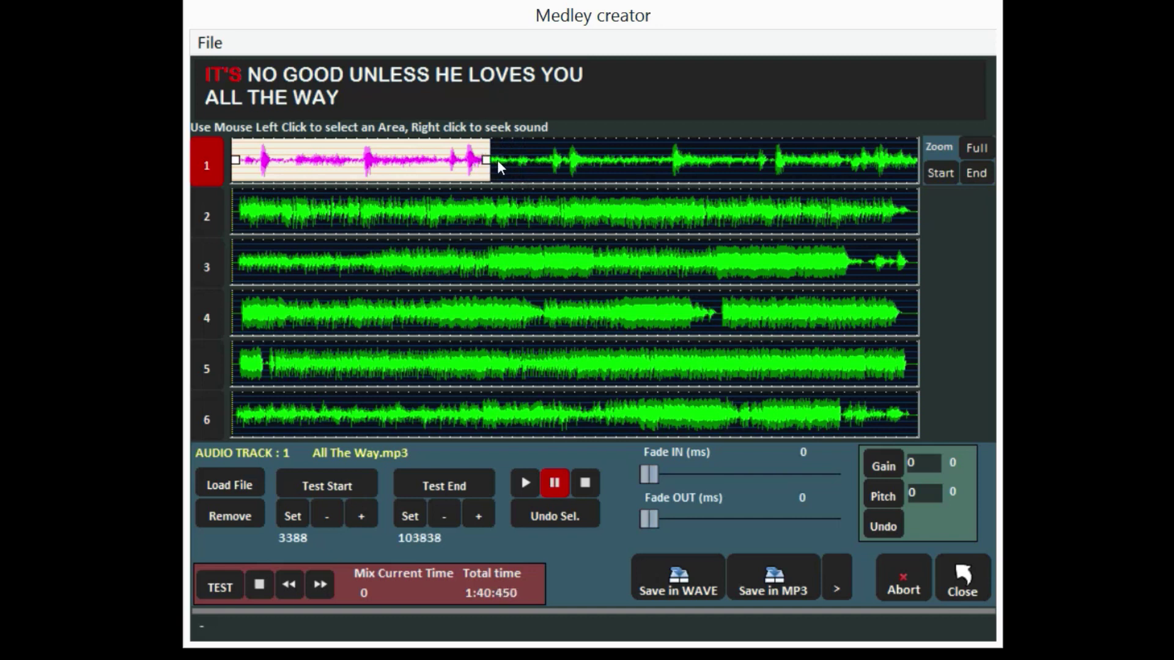
click(968, 147)
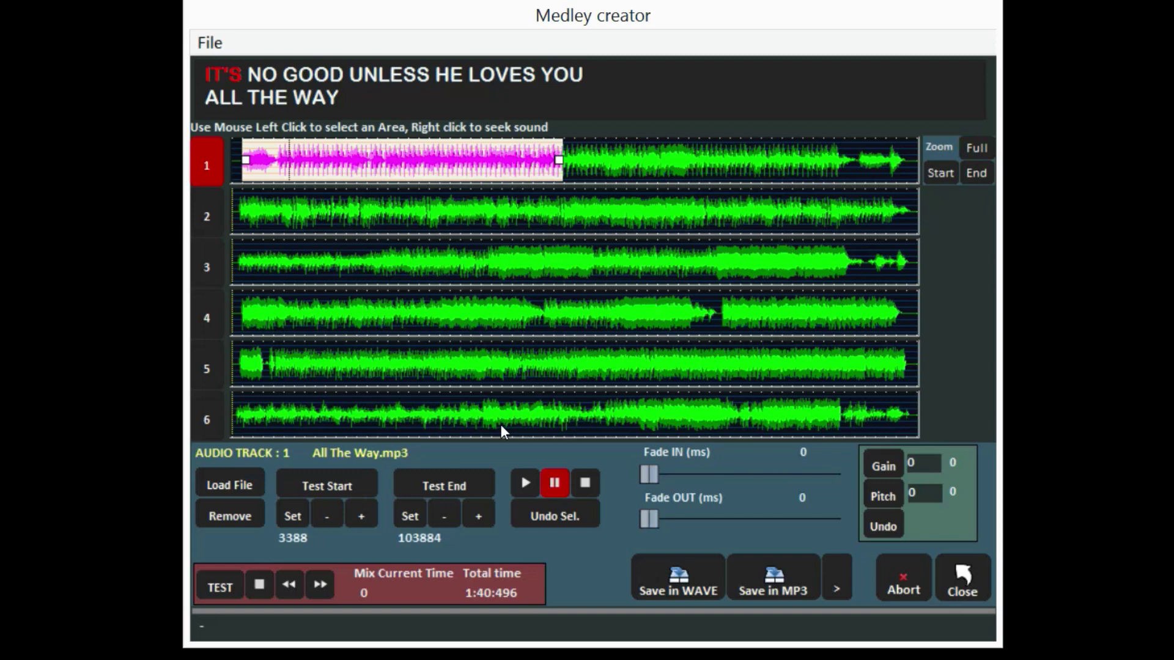
click(349, 483)
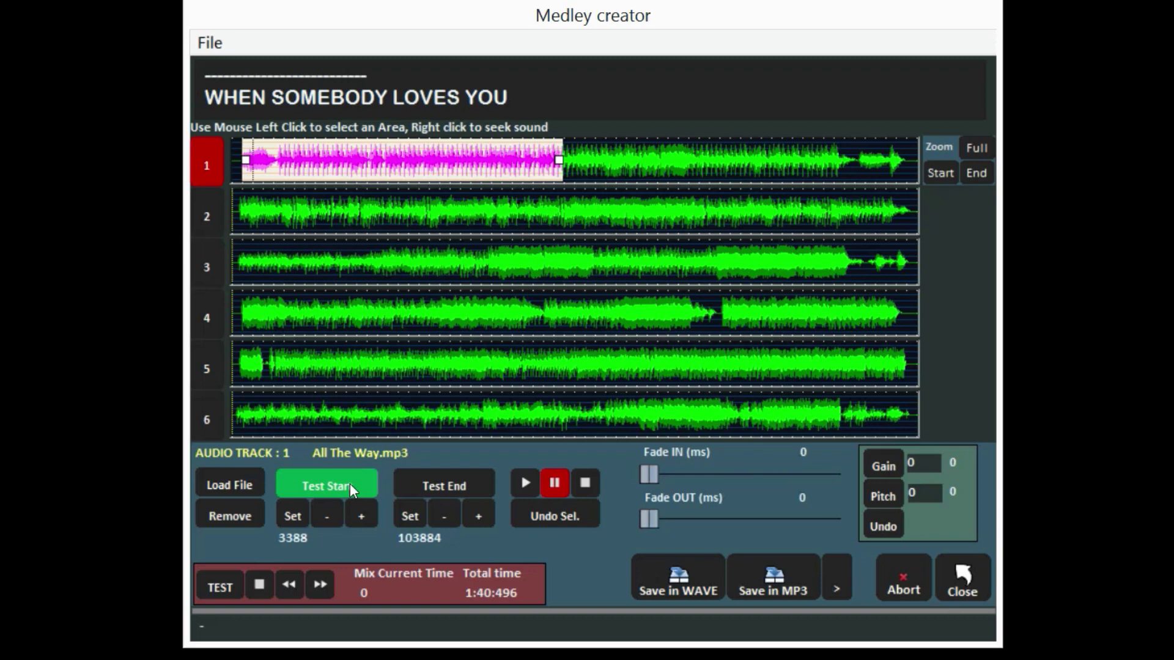
click(436, 479)
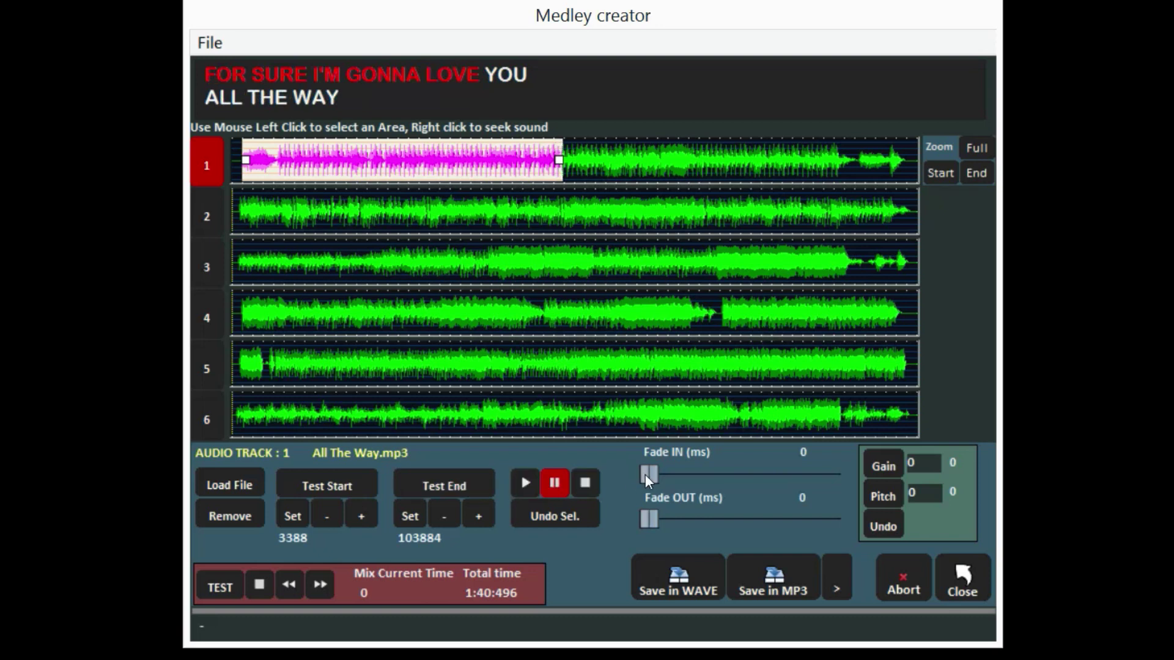
Step: Give track 1's excerpt a 1132 ms fade-in and a 3093 ms fade-out
drag(650, 474, 690, 476)
drag(652, 517, 770, 515)
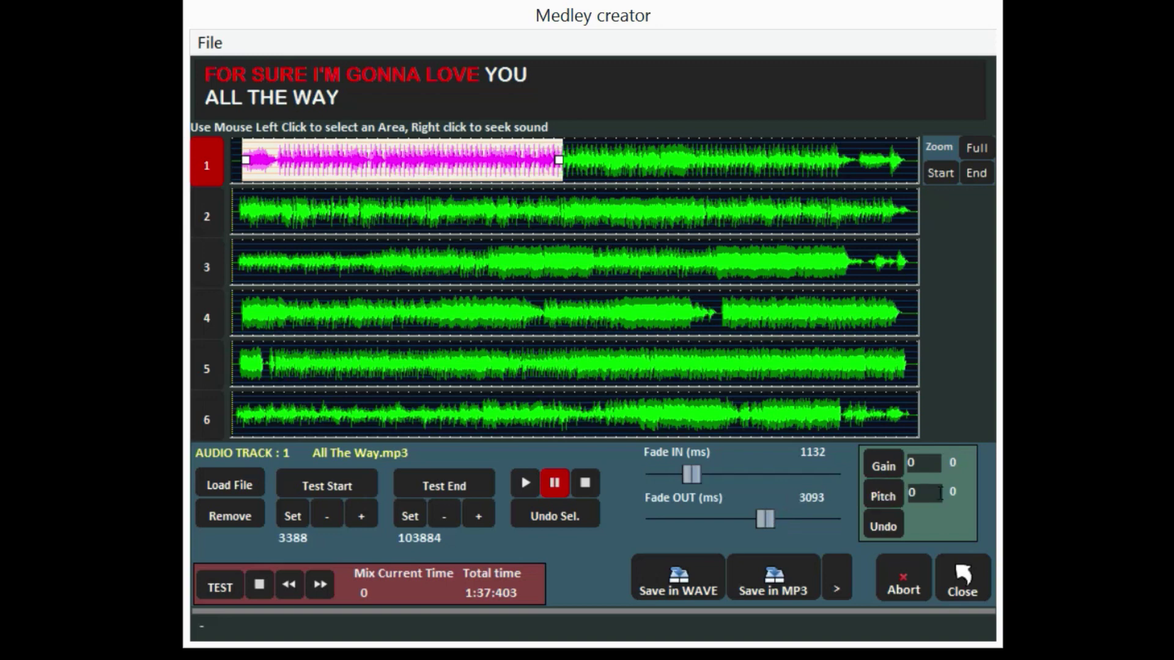
drag(939, 492, 911, 491)
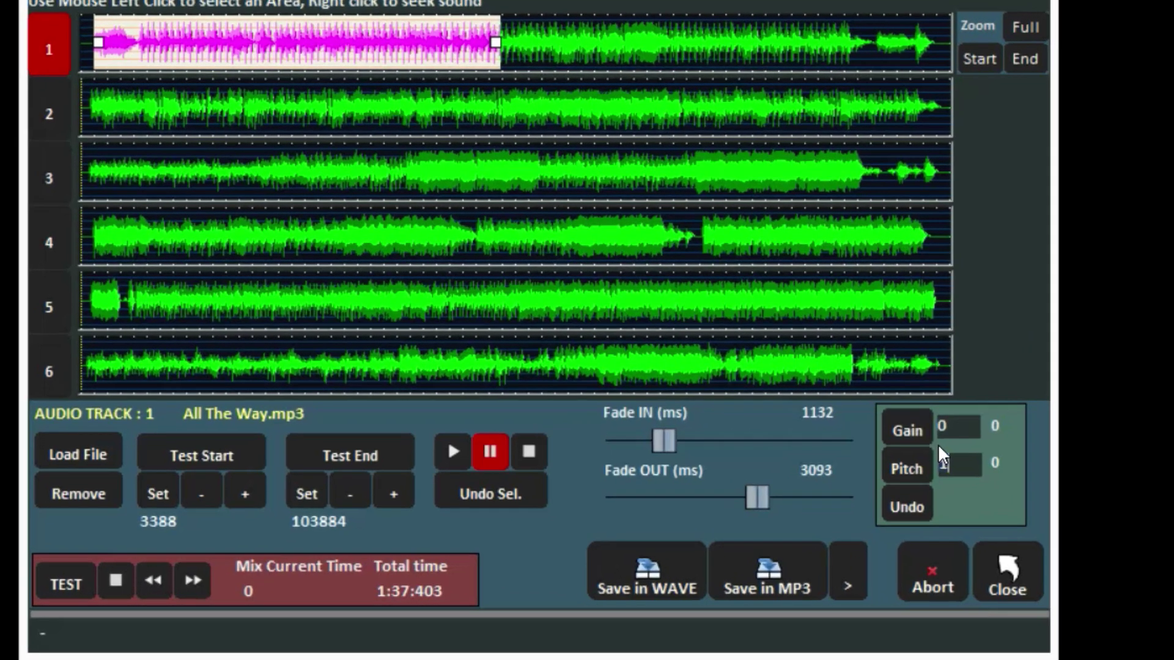
Step: Apply a pitch shift of 1 and a gain of 90 to the All The Way clip
text(1)
click(891, 502)
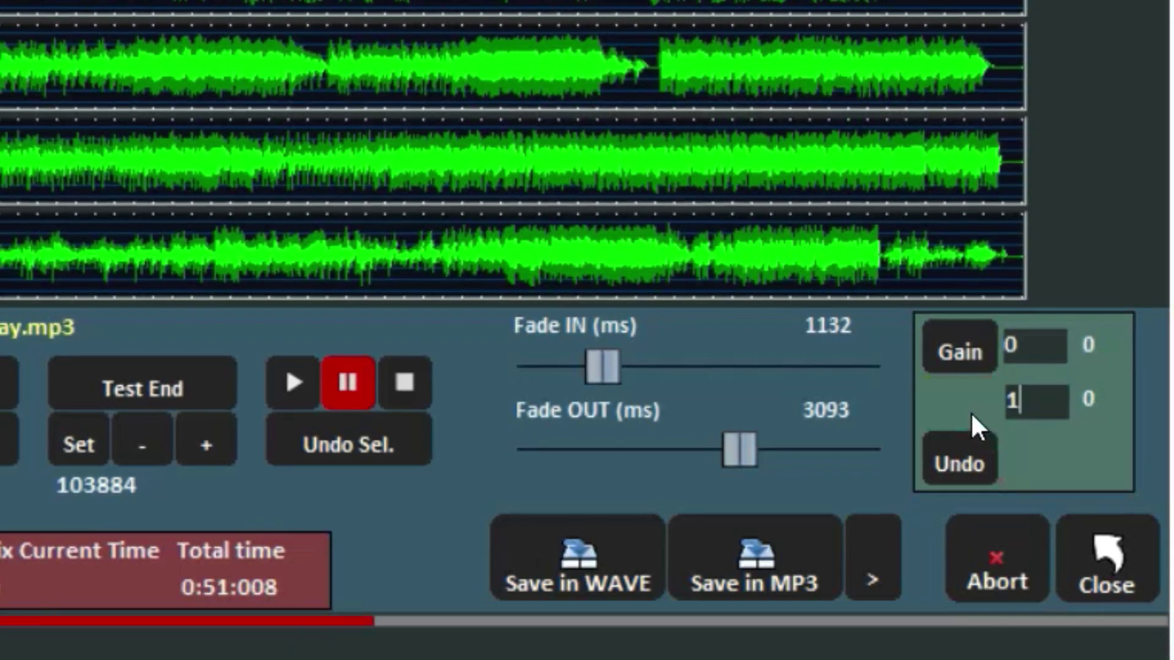
click(1033, 347)
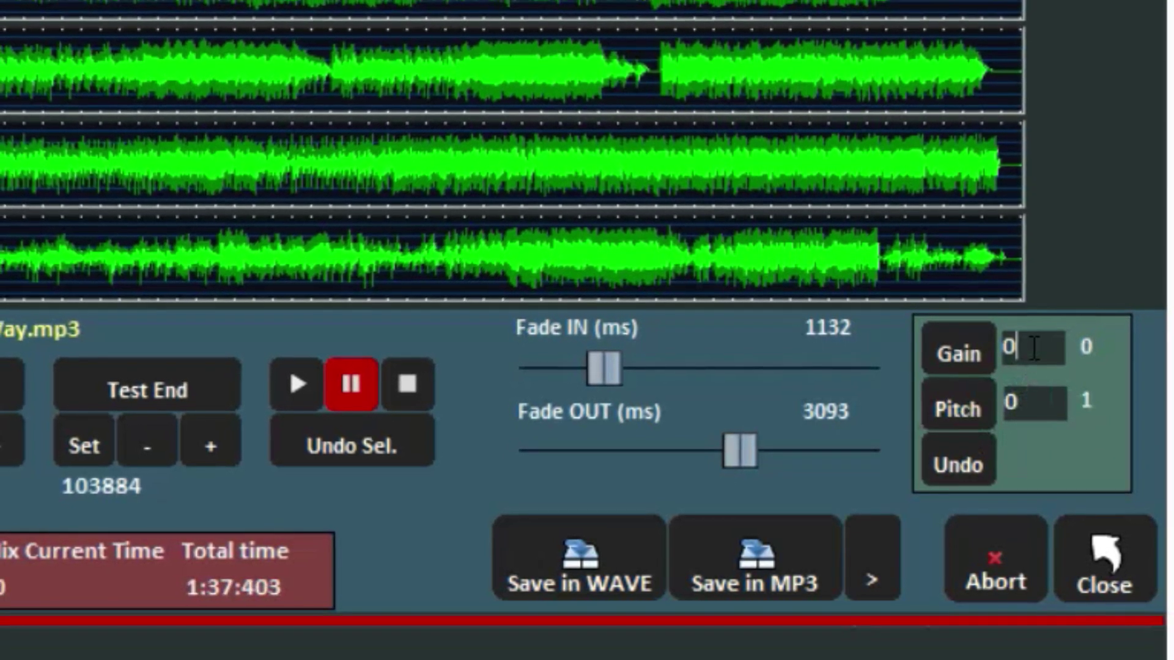
double_click(1033, 348)
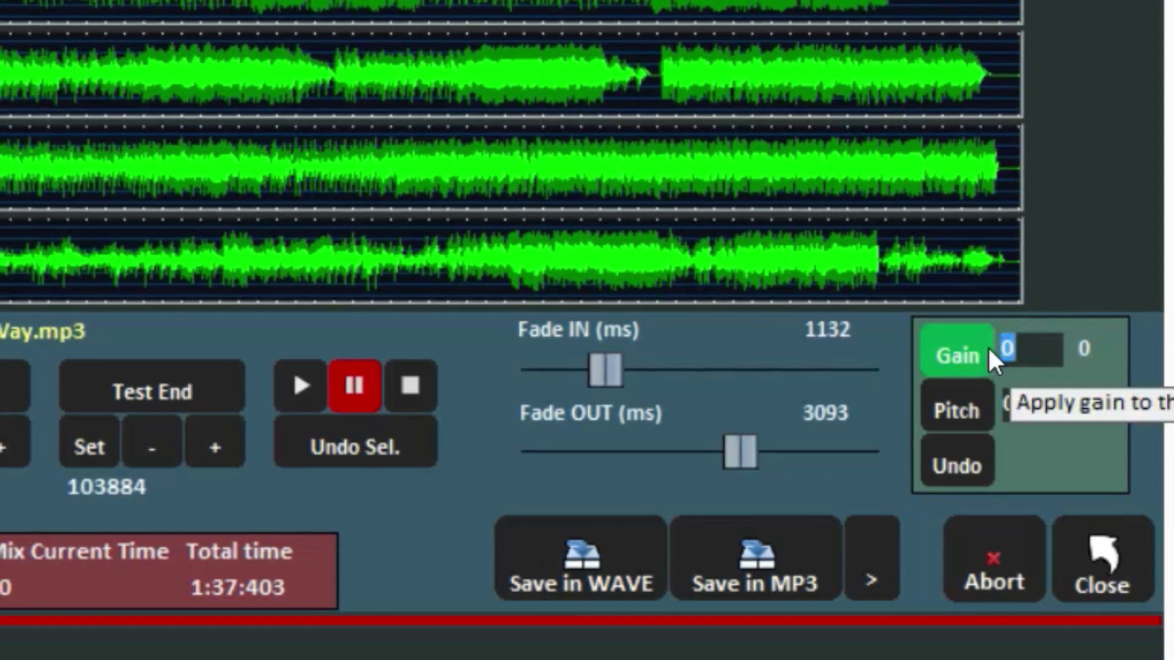
text(90)
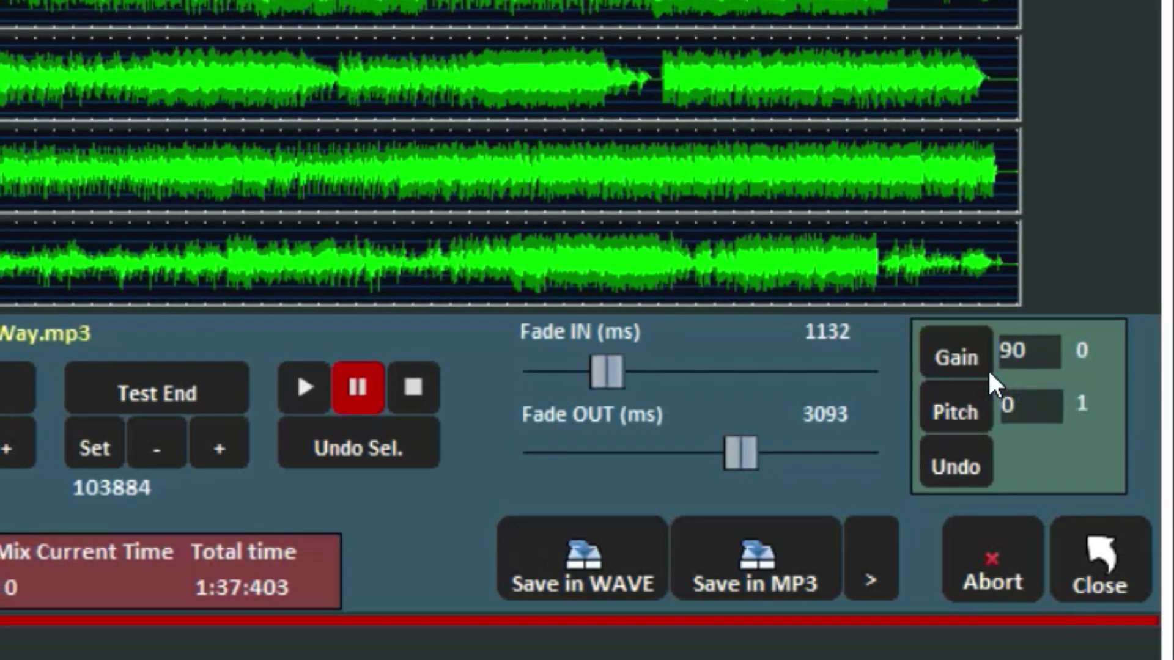
click(963, 362)
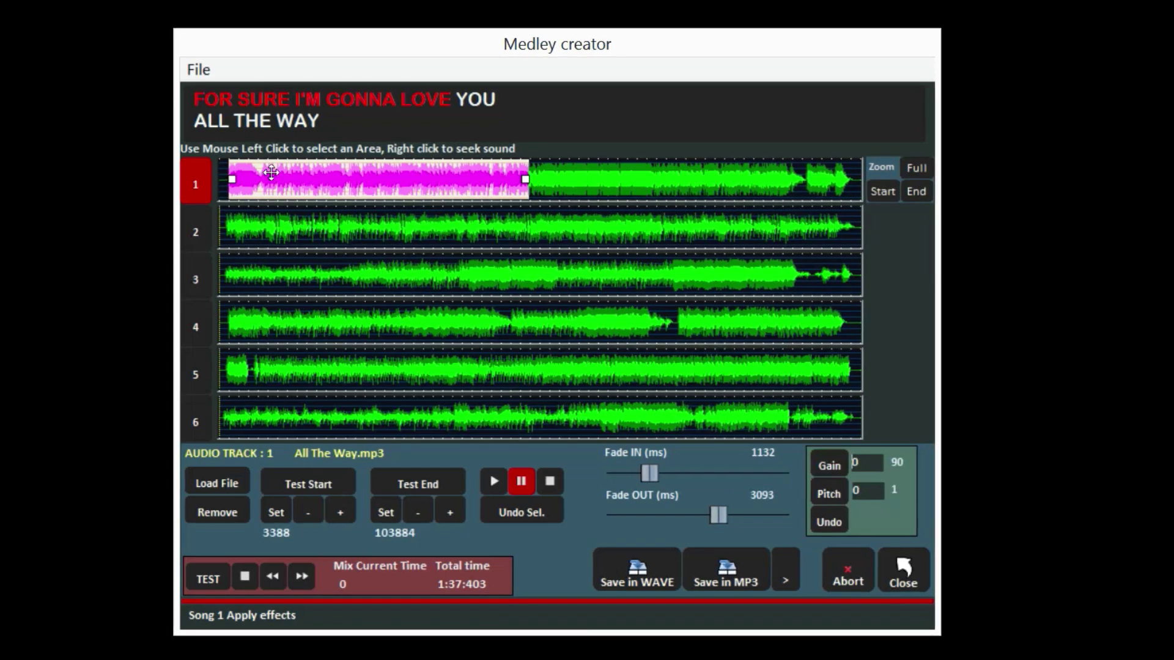
Step: Load the Frank Sinatra medley.wmpj project and dismiss the Info message
click(207, 71)
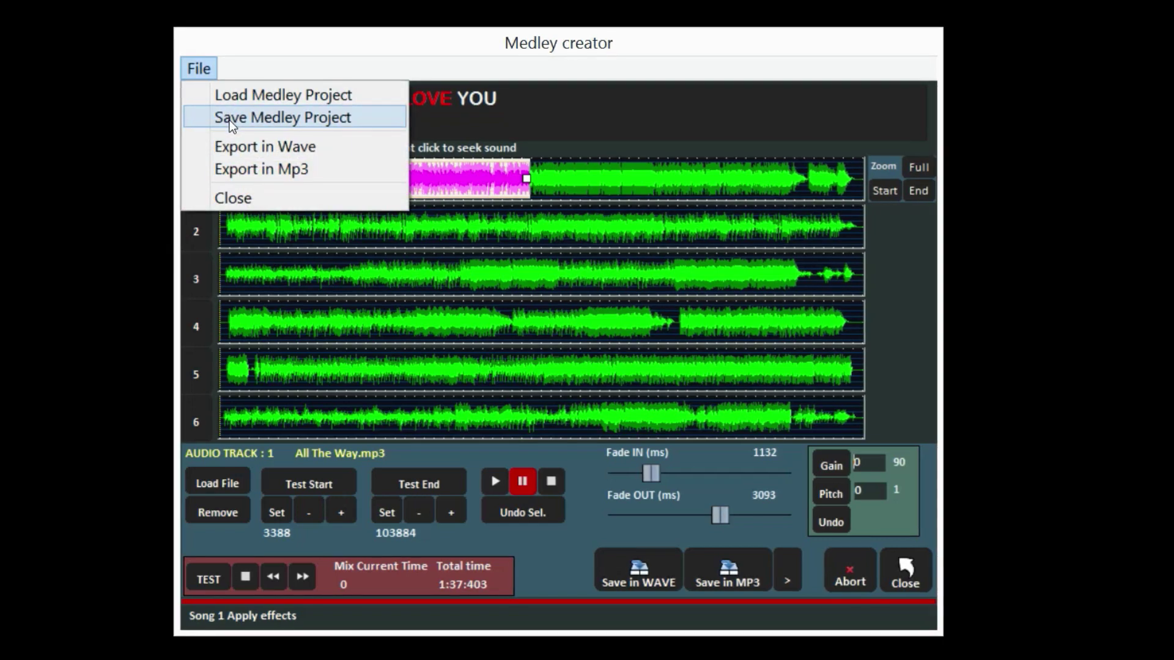
click(235, 94)
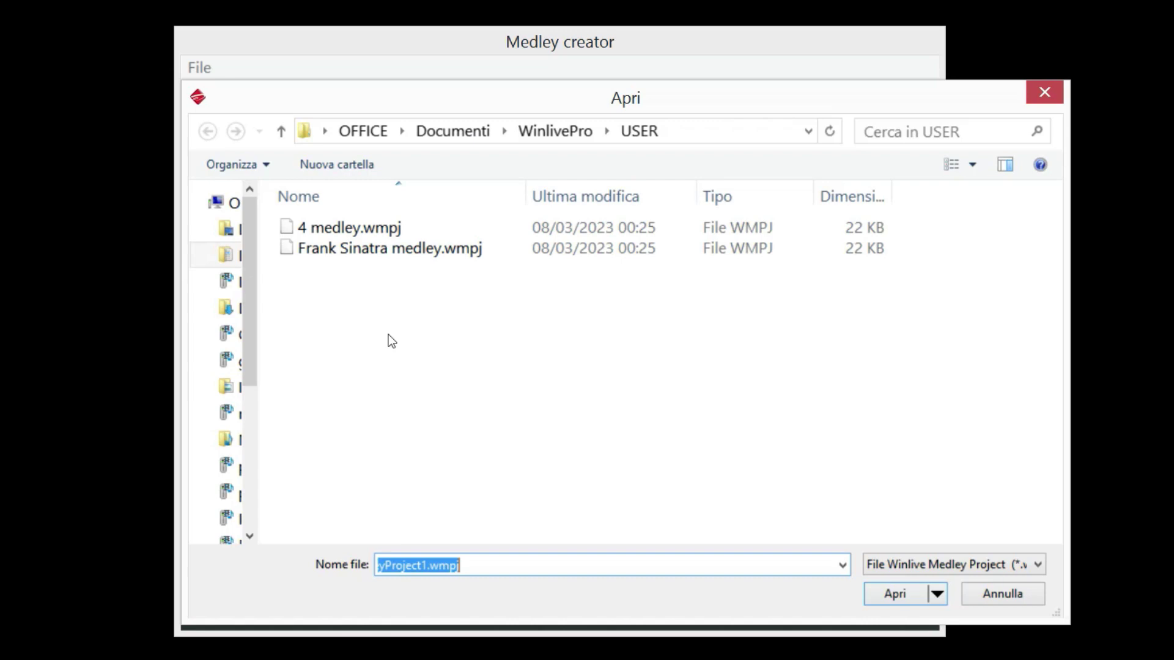
double_click(350, 252)
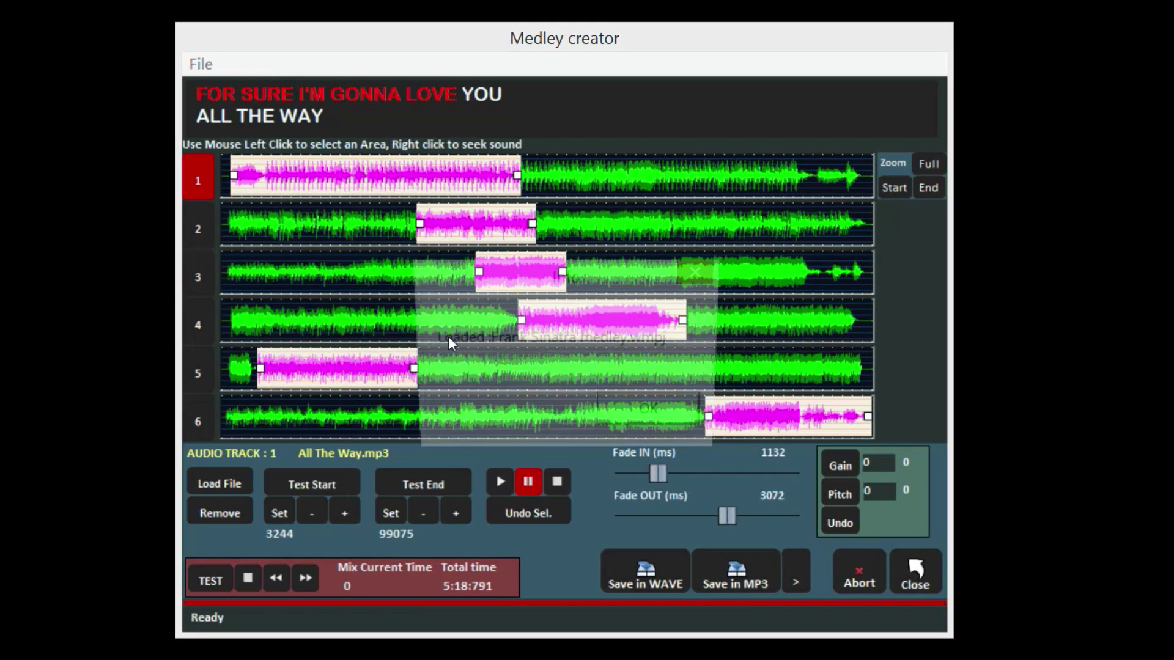
click(643, 422)
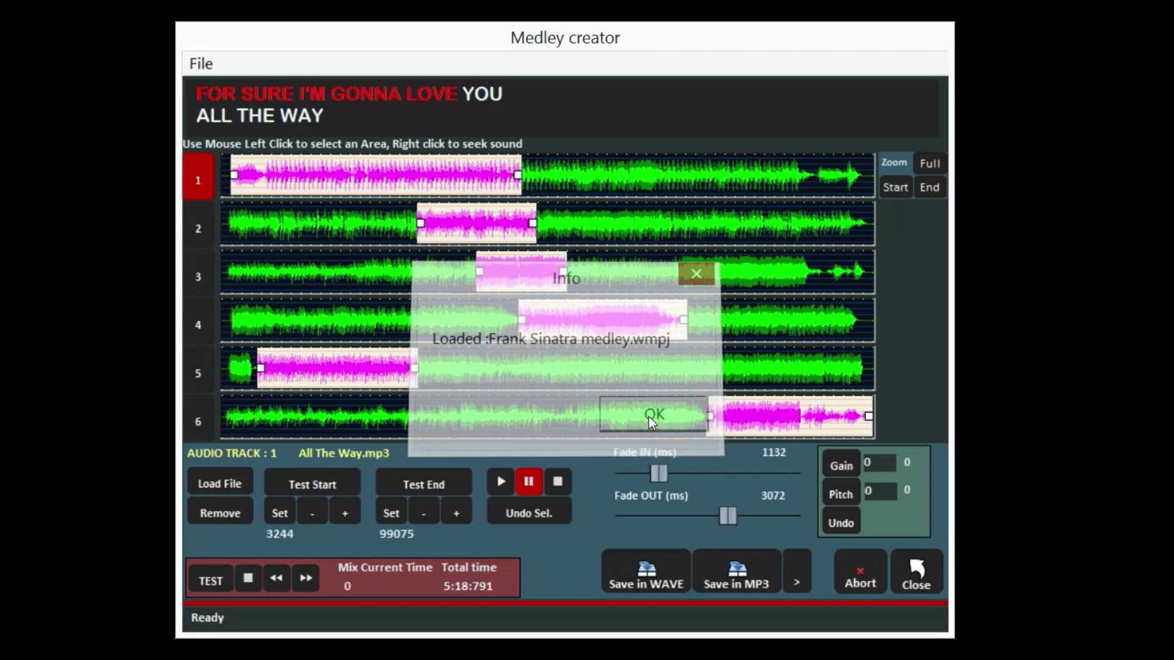
Step: Play the medley test and skip forward through it to 2:05:470 in My Way
click(215, 577)
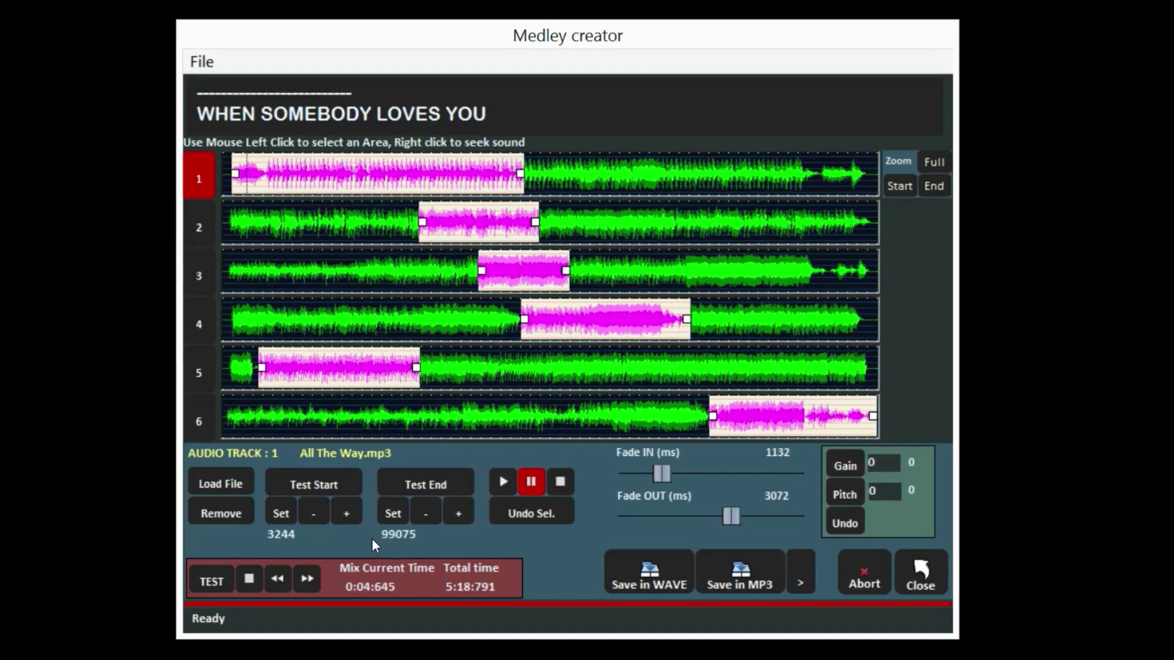
click(302, 582)
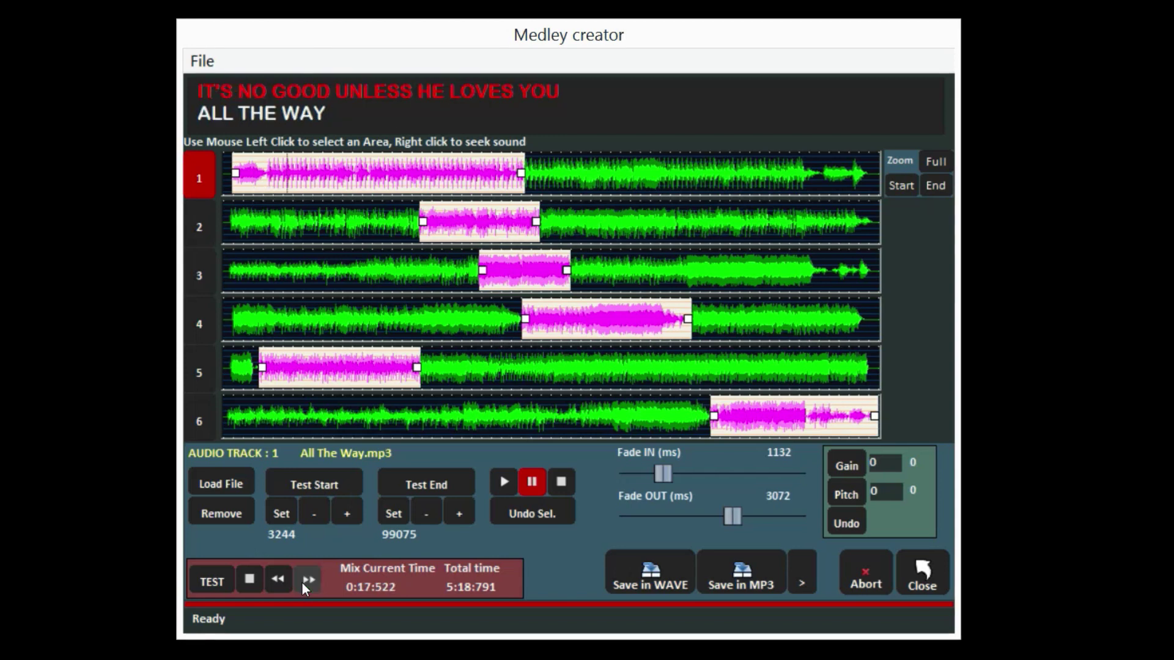
click(302, 581)
click(302, 582)
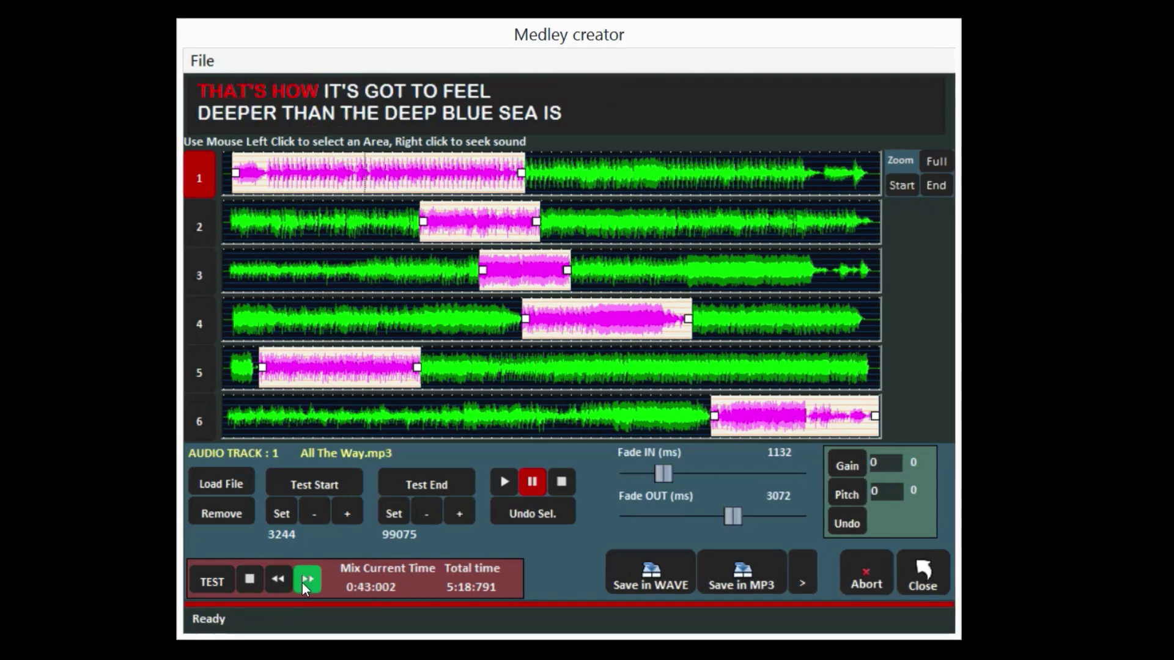
click(302, 582)
click(302, 582)
click(302, 582)
click(302, 582)
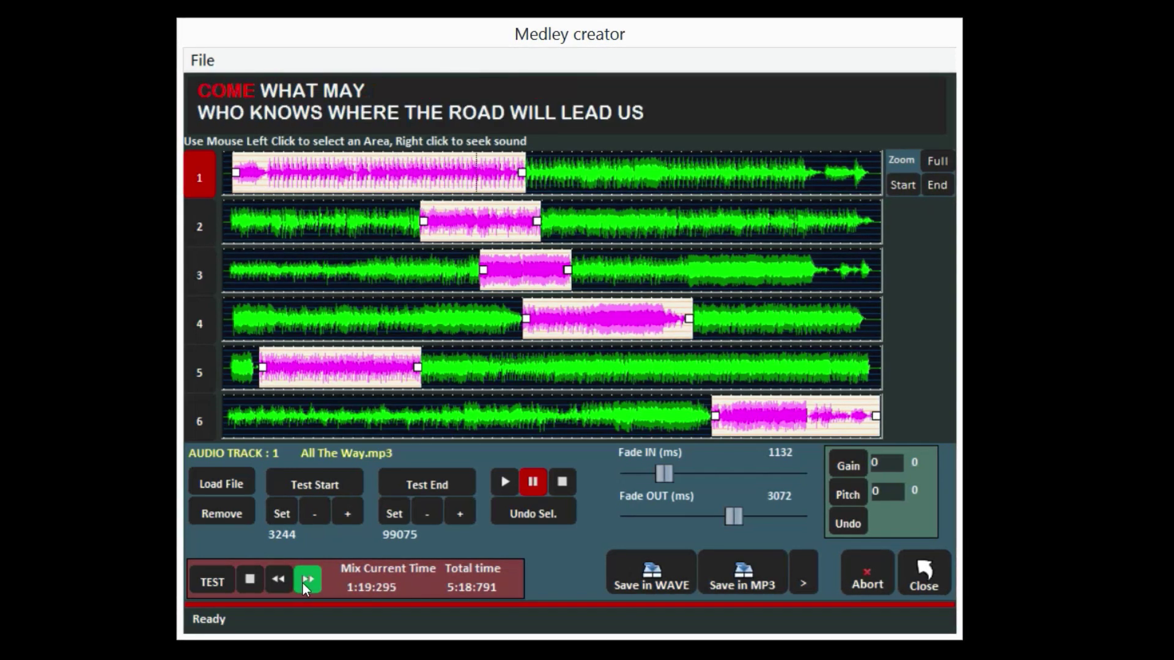
click(303, 583)
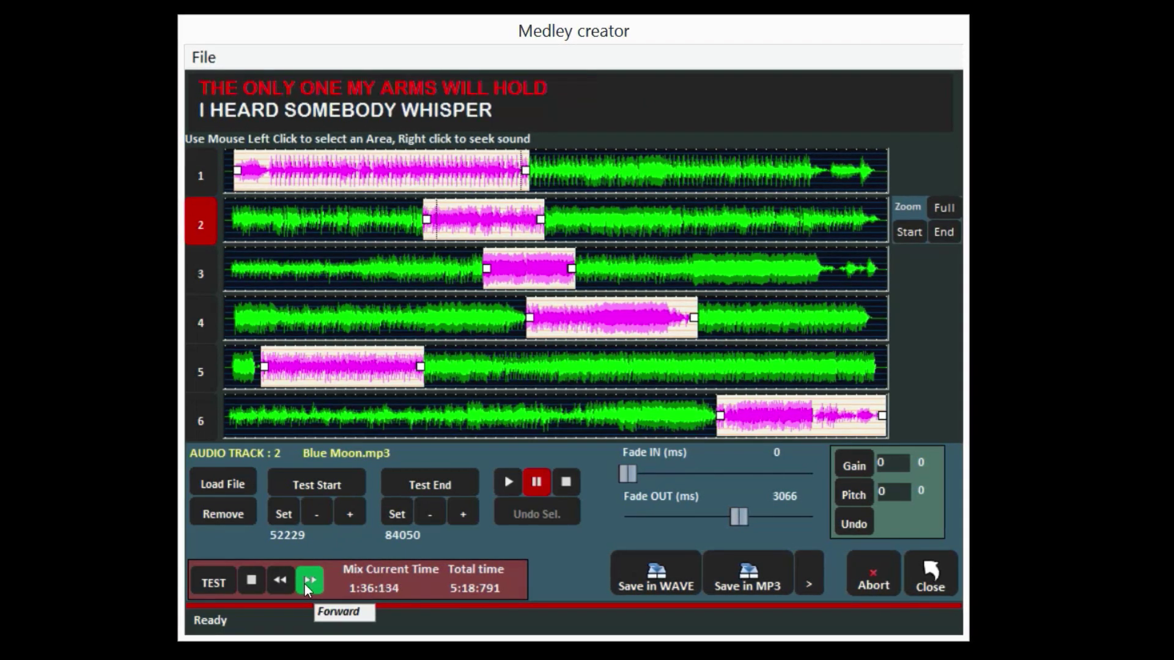
click(304, 584)
click(304, 583)
click(305, 584)
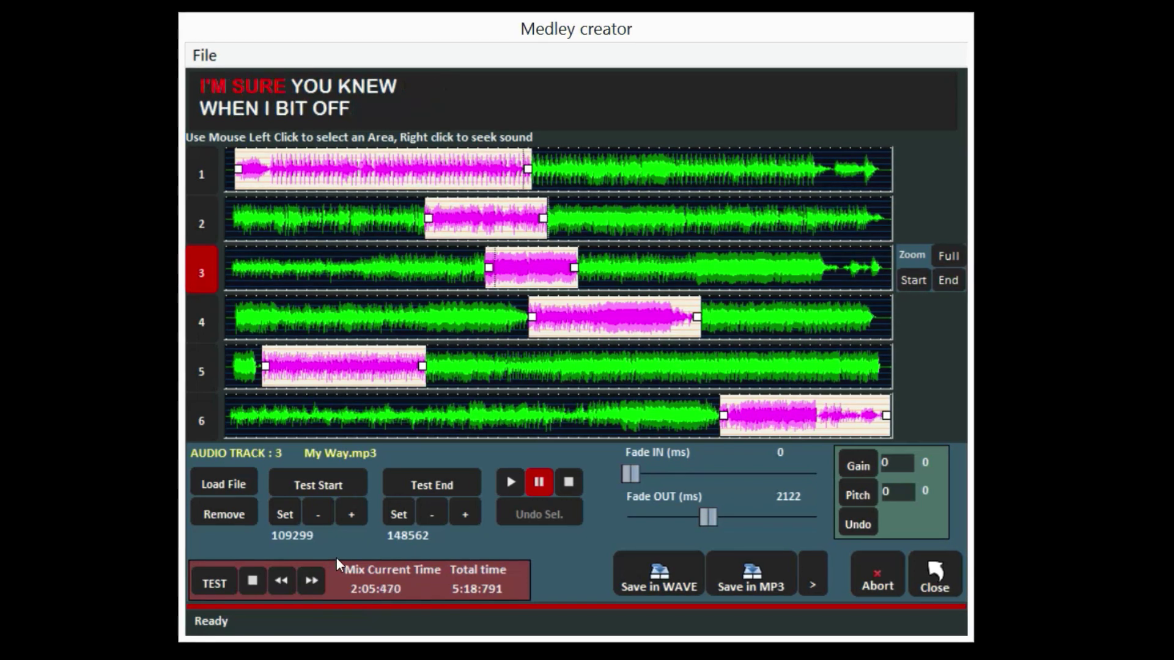
Step: Finalize the mix for MP3 export and name the file 'Sinatra medley' in EXPORTED SONGS
click(764, 582)
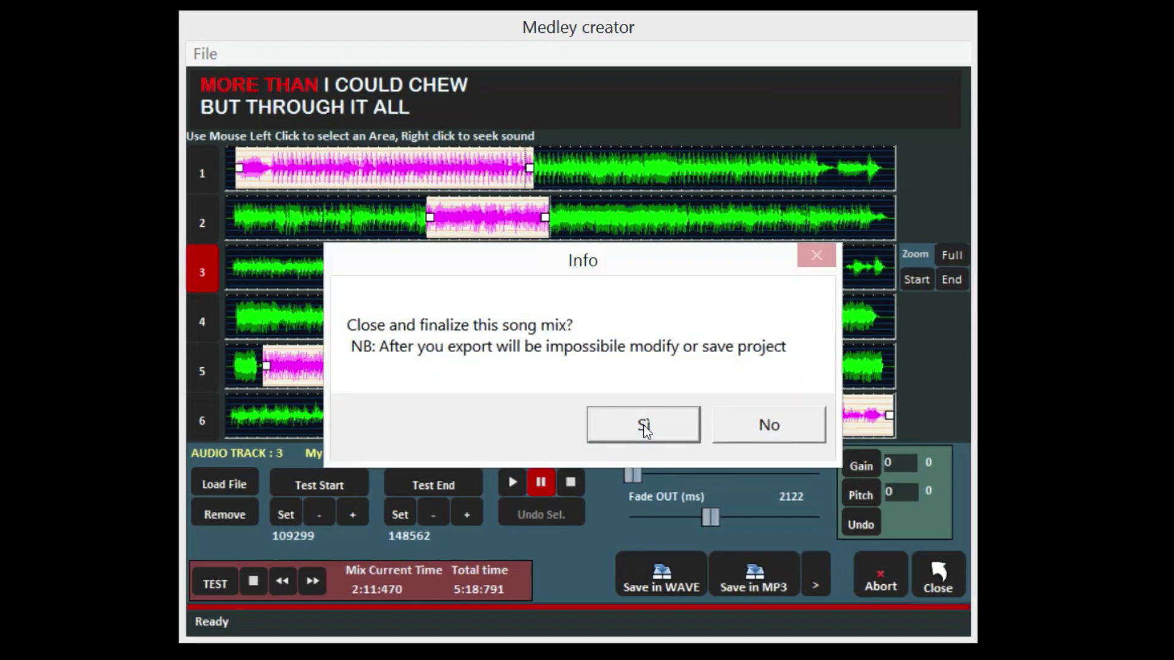
click(628, 424)
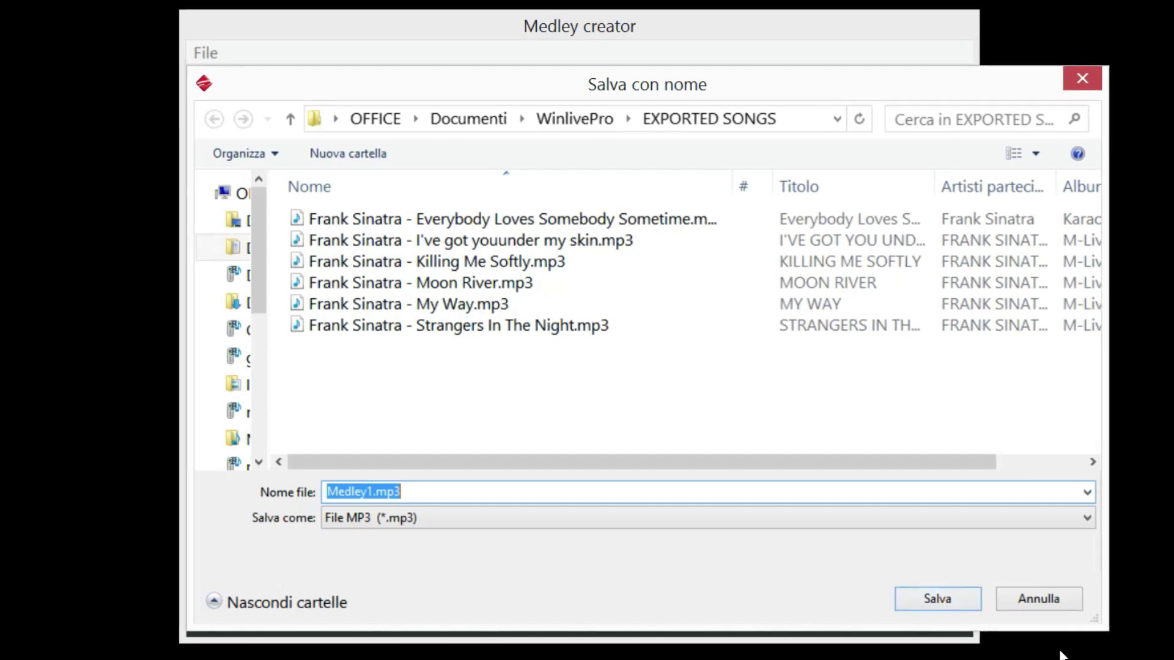
click(453, 491)
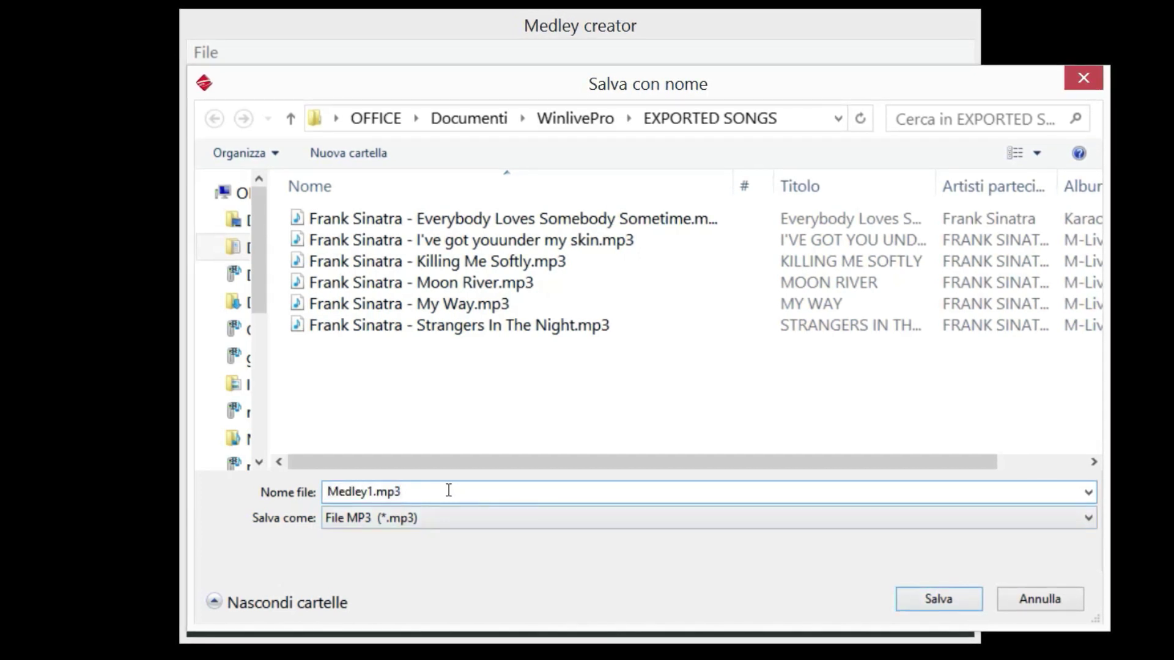
key(ctrl+a)
text(Sina)
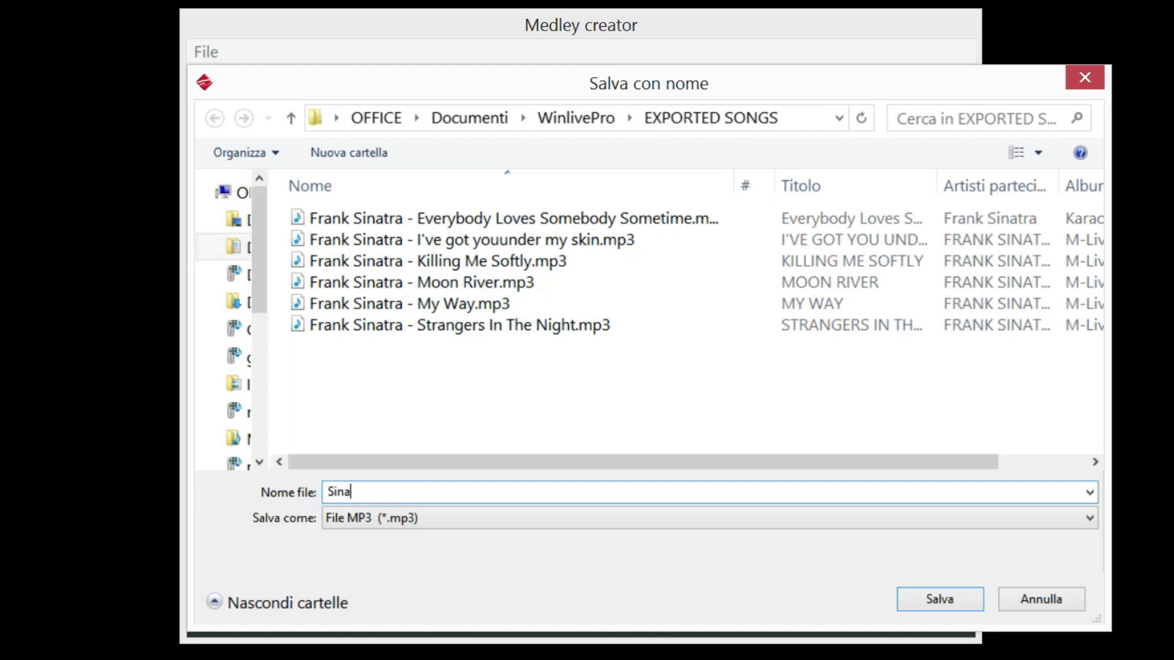
text(tra med)
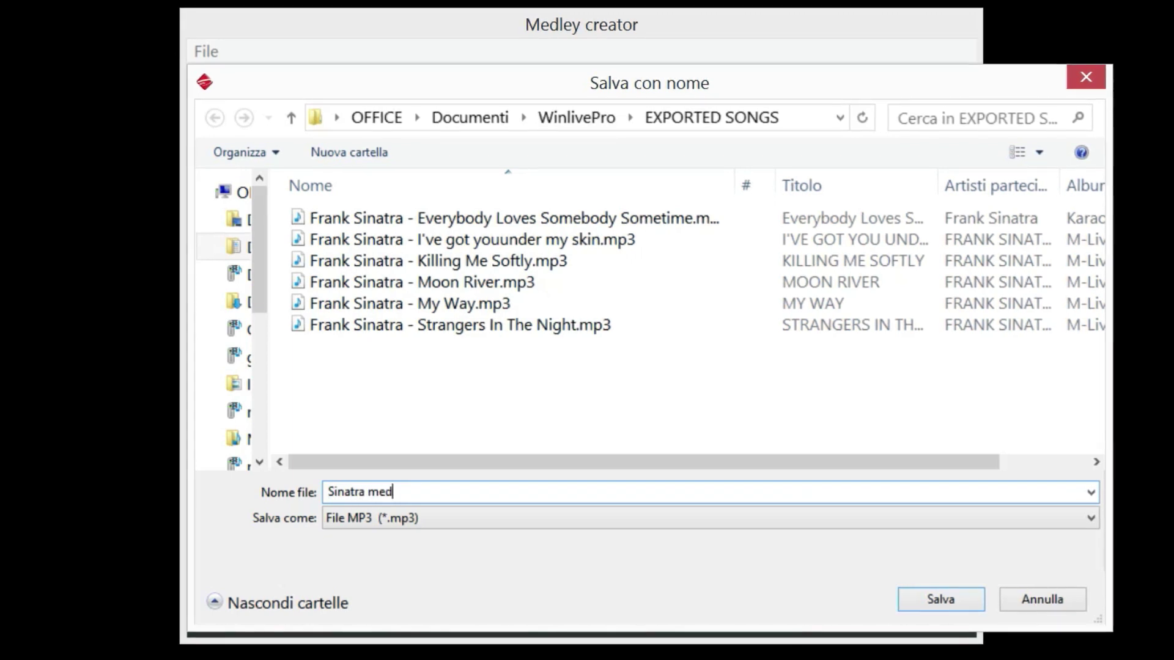
text(ley)
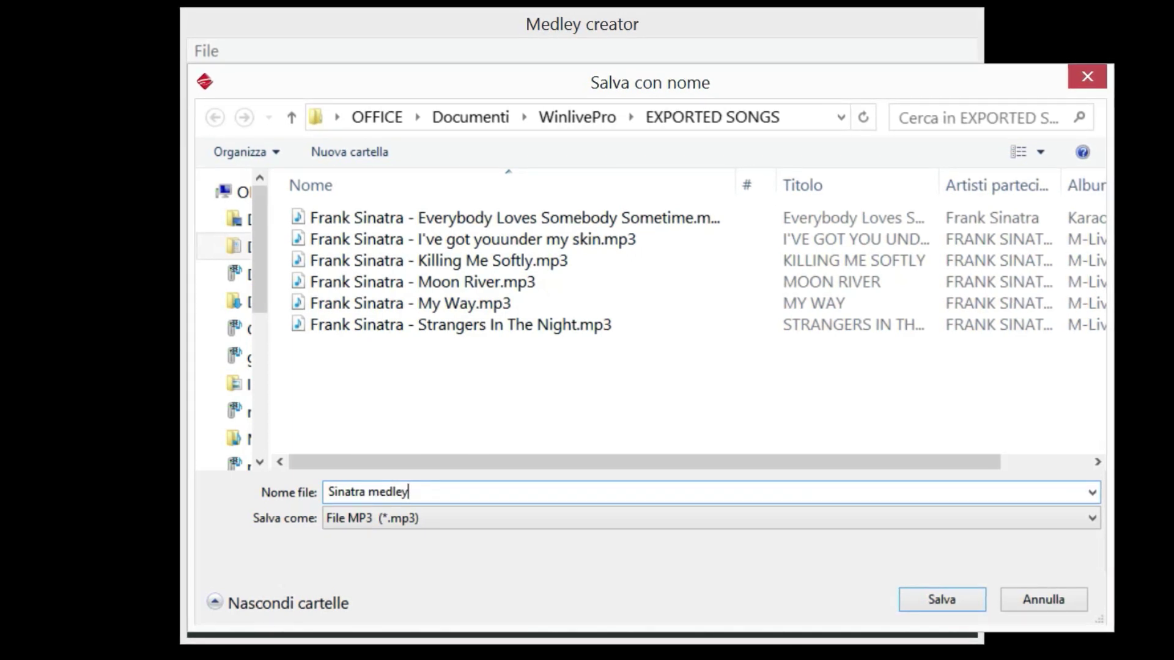
Step: Save the 'Sinatra medley' MP3 so it loads in the main player with six songs
click(938, 603)
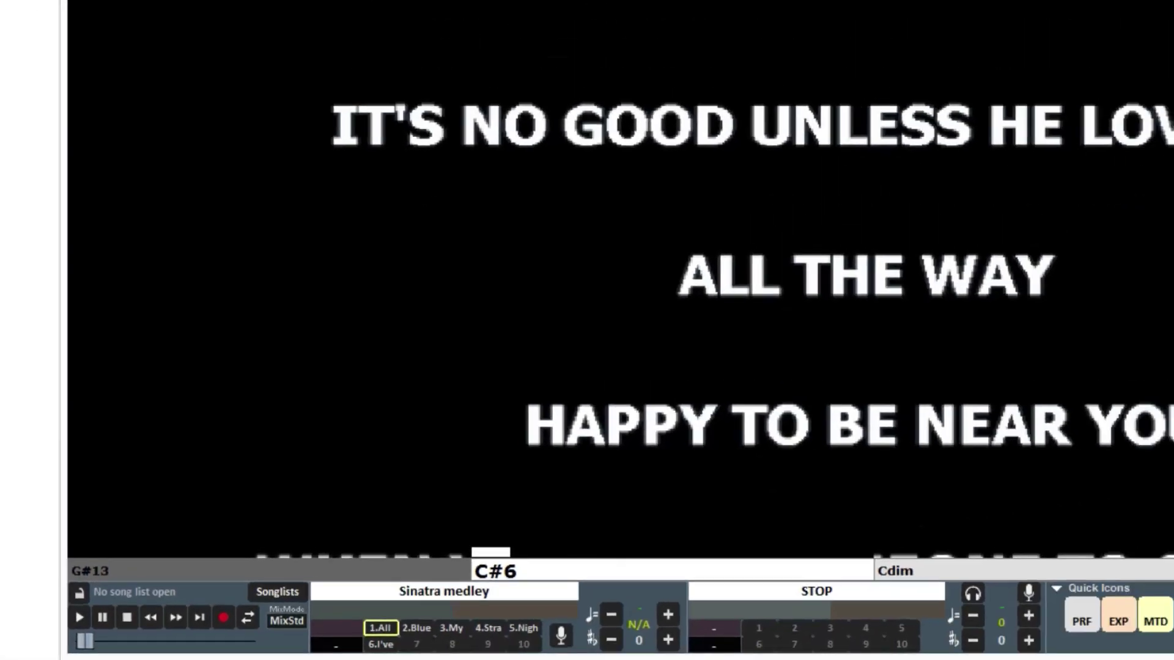
Step: Switch the lyrics display to Music stand with chords mode
right_click(341, 175)
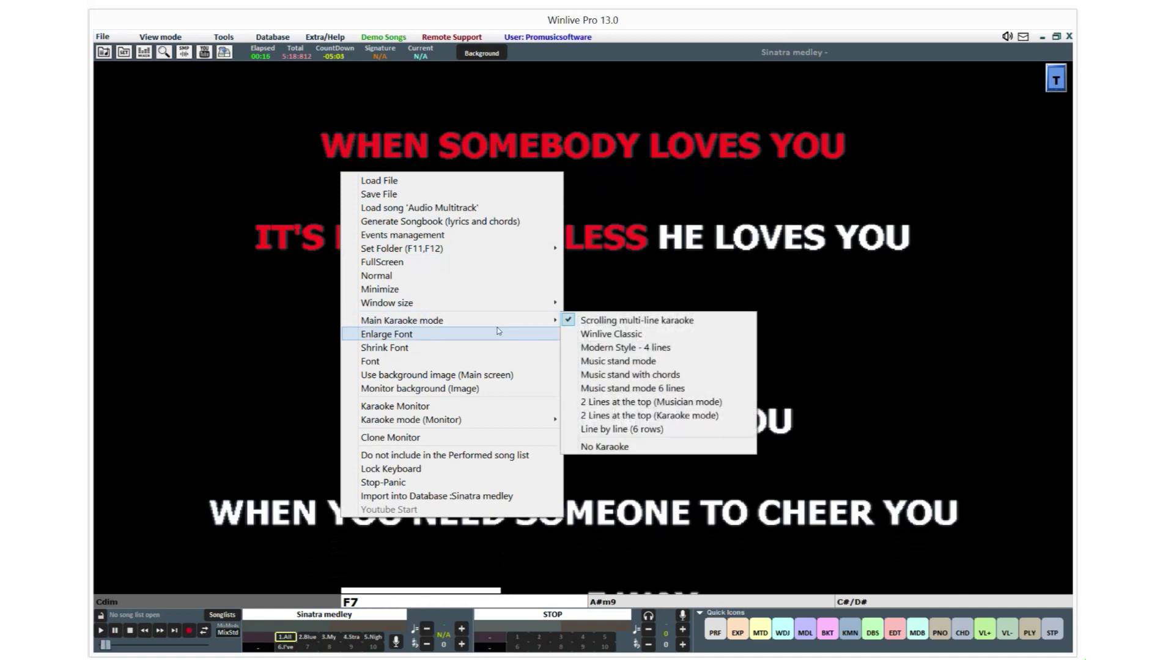
click(600, 378)
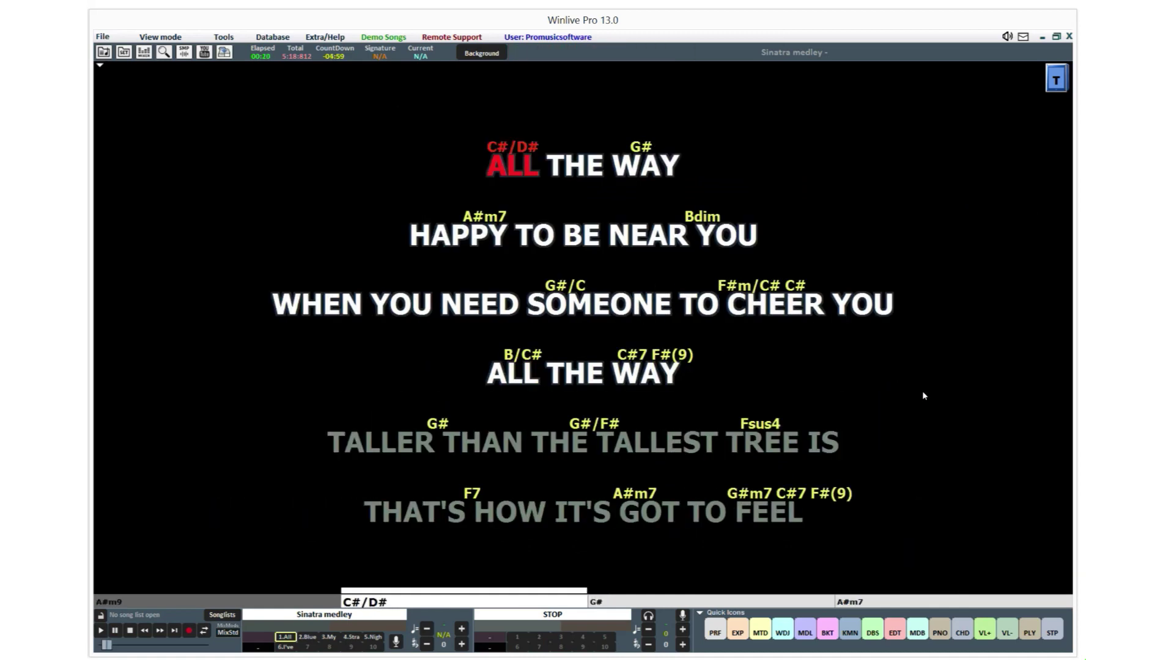